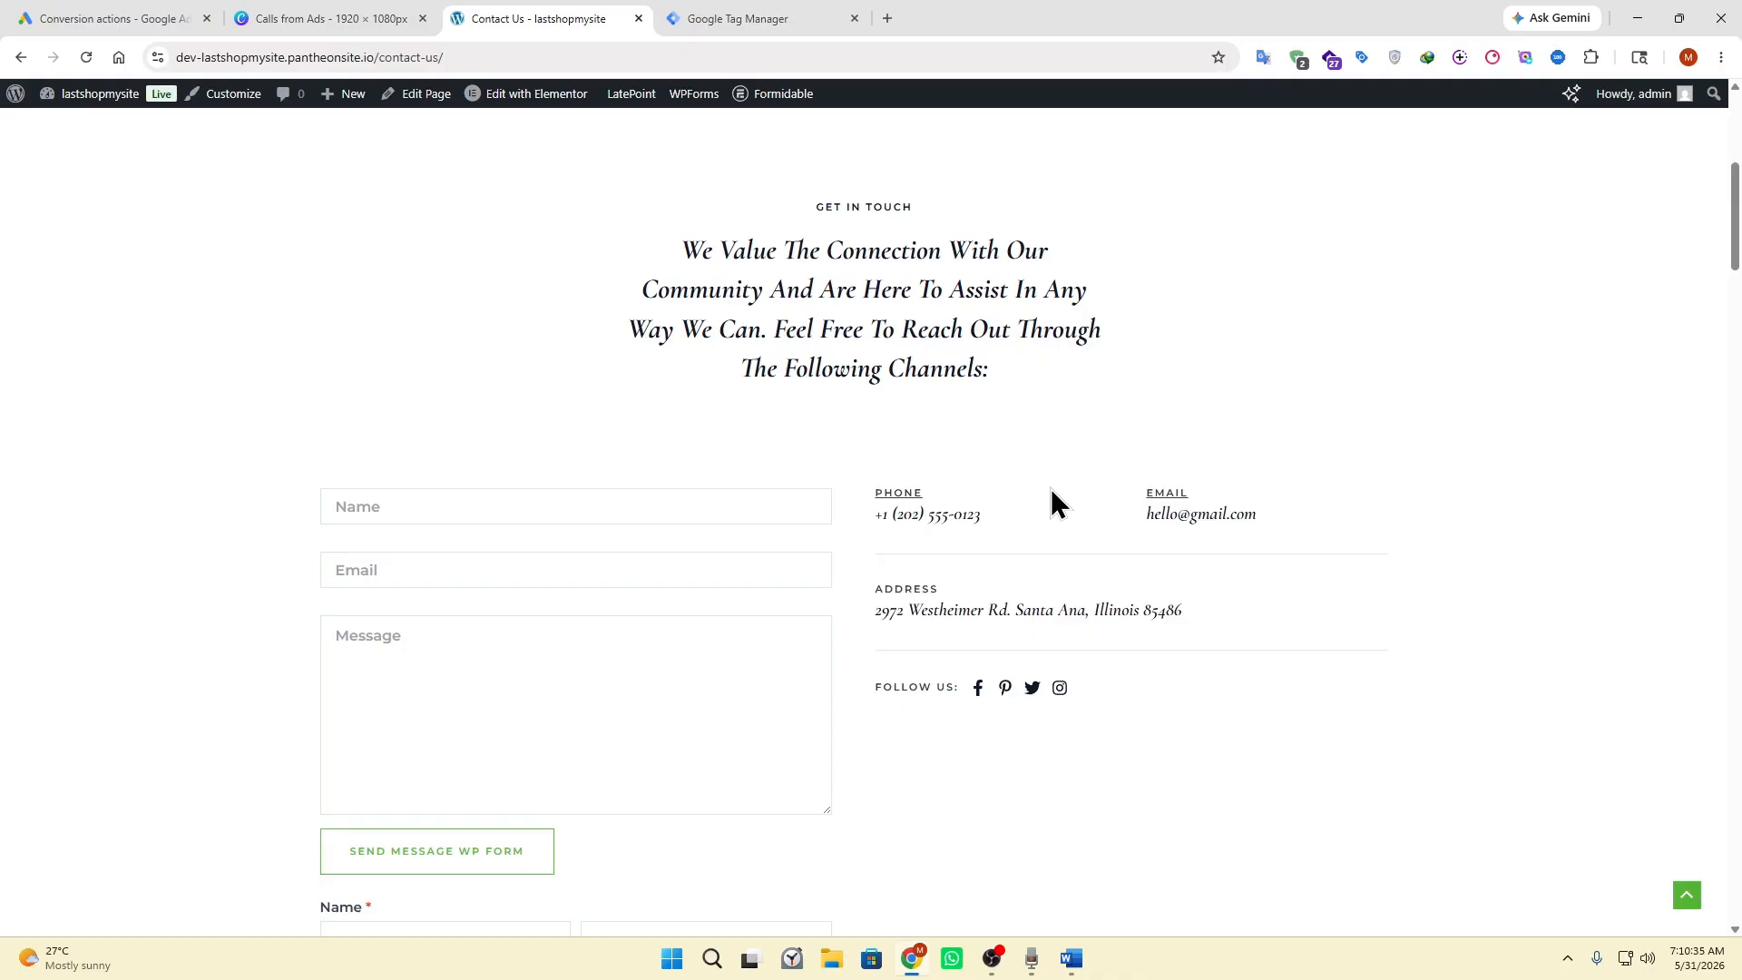
Test the phone number link on the contact page and decline opening an external app.
left_click(885, 510)
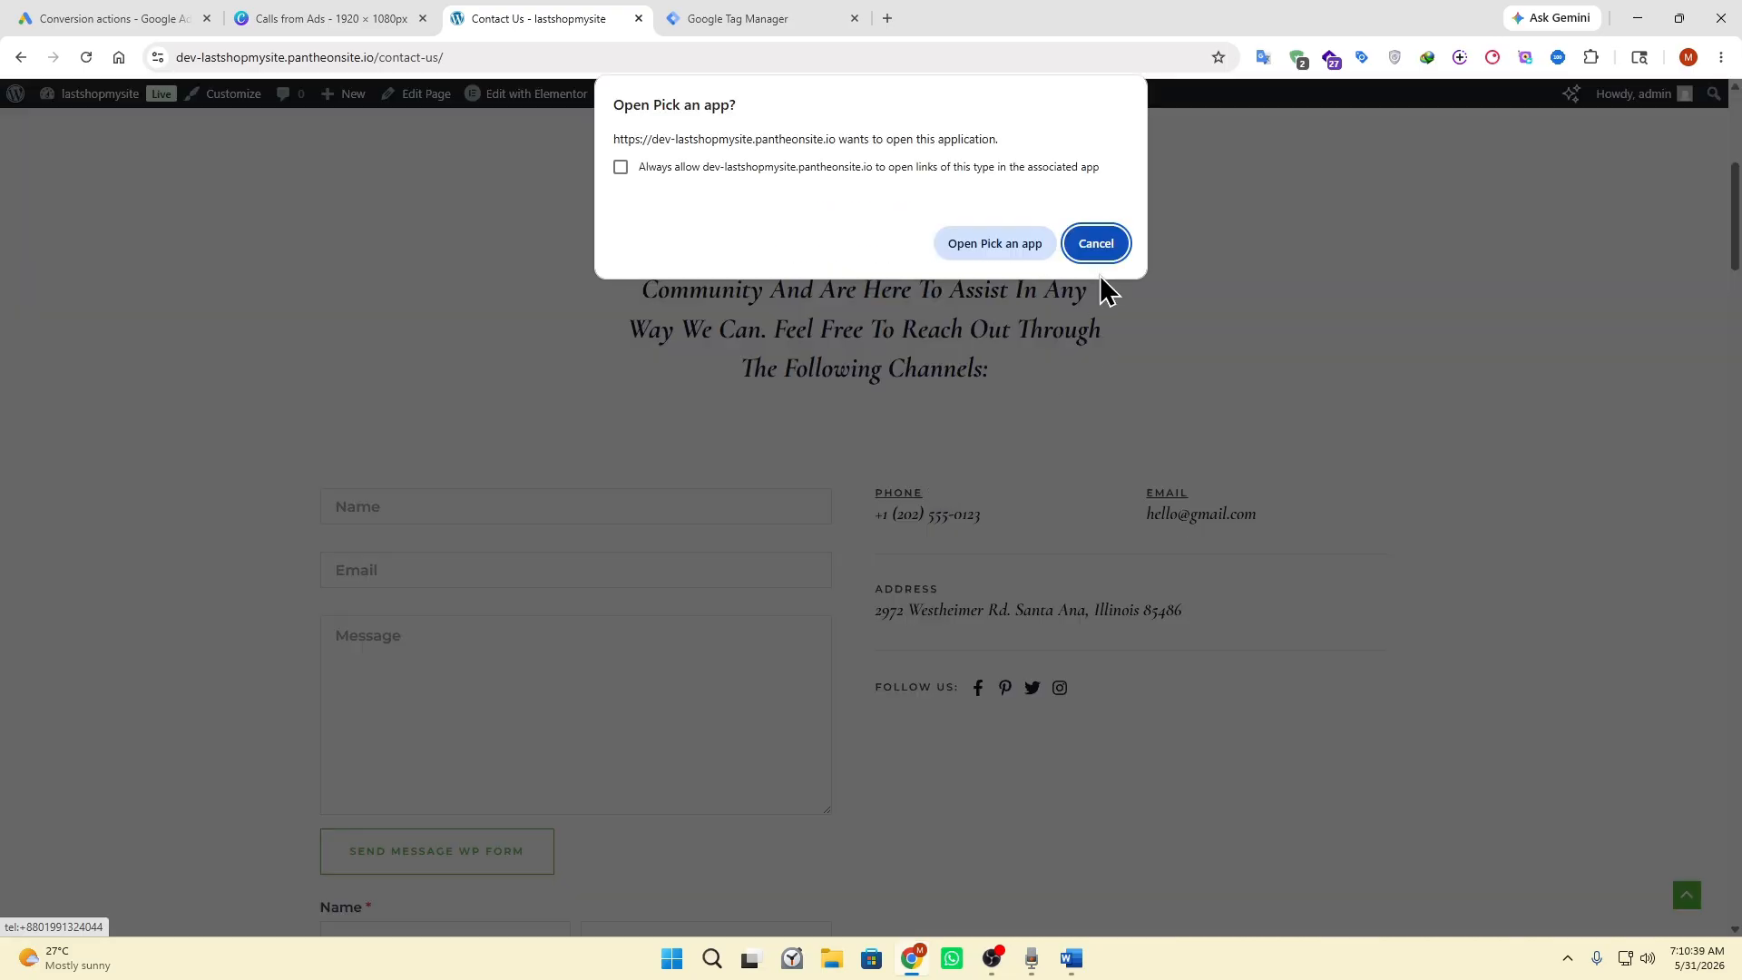
left_click(1097, 243)
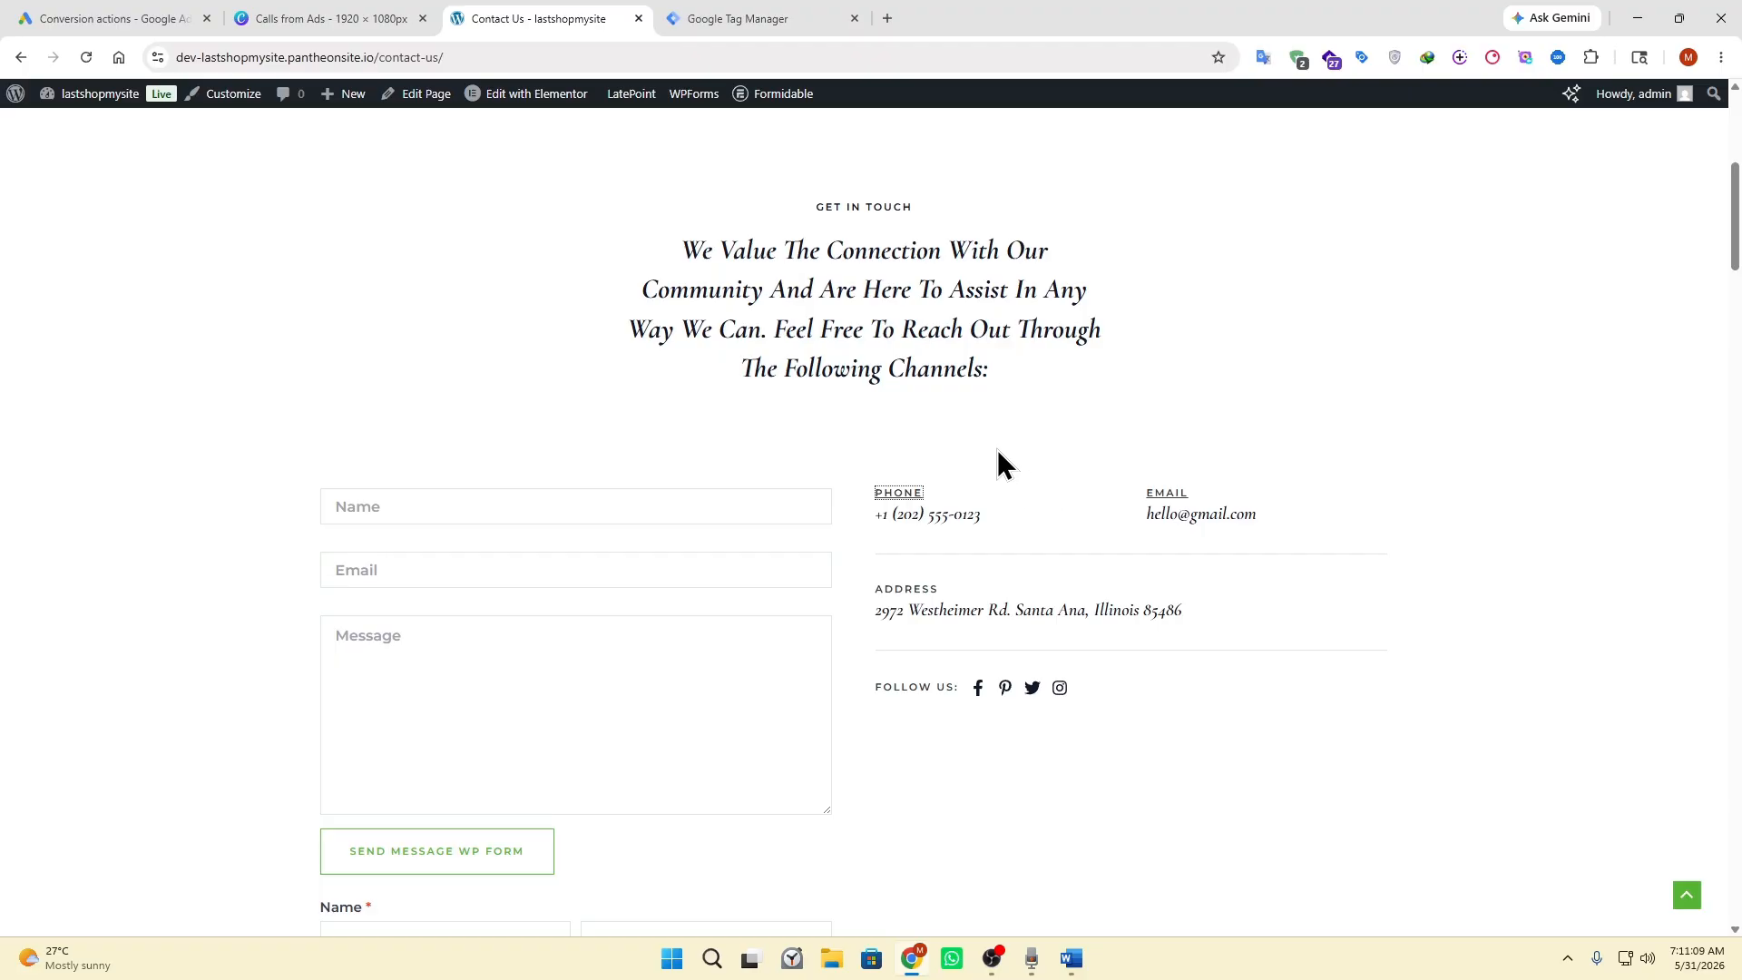
Switch to Google Ads and create a Phone call lead conversion with Calls from website visits as its data source.
left_click(101, 18)
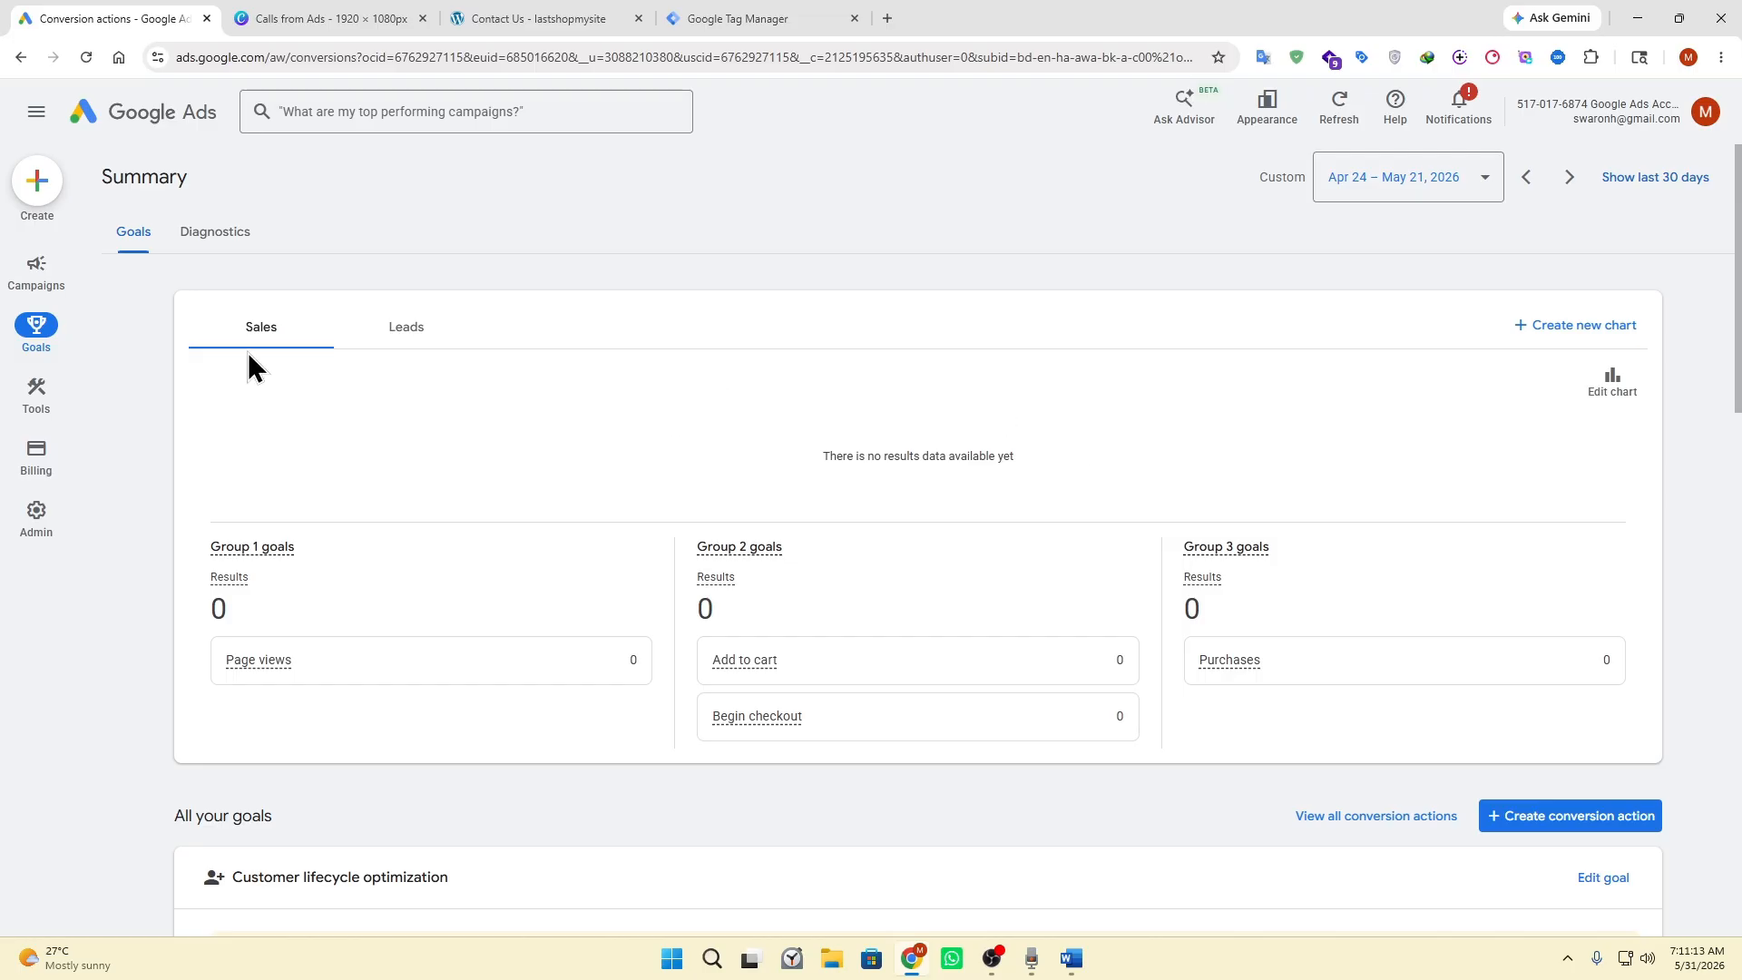
mouse_move(47, 339)
left_click(1594, 841)
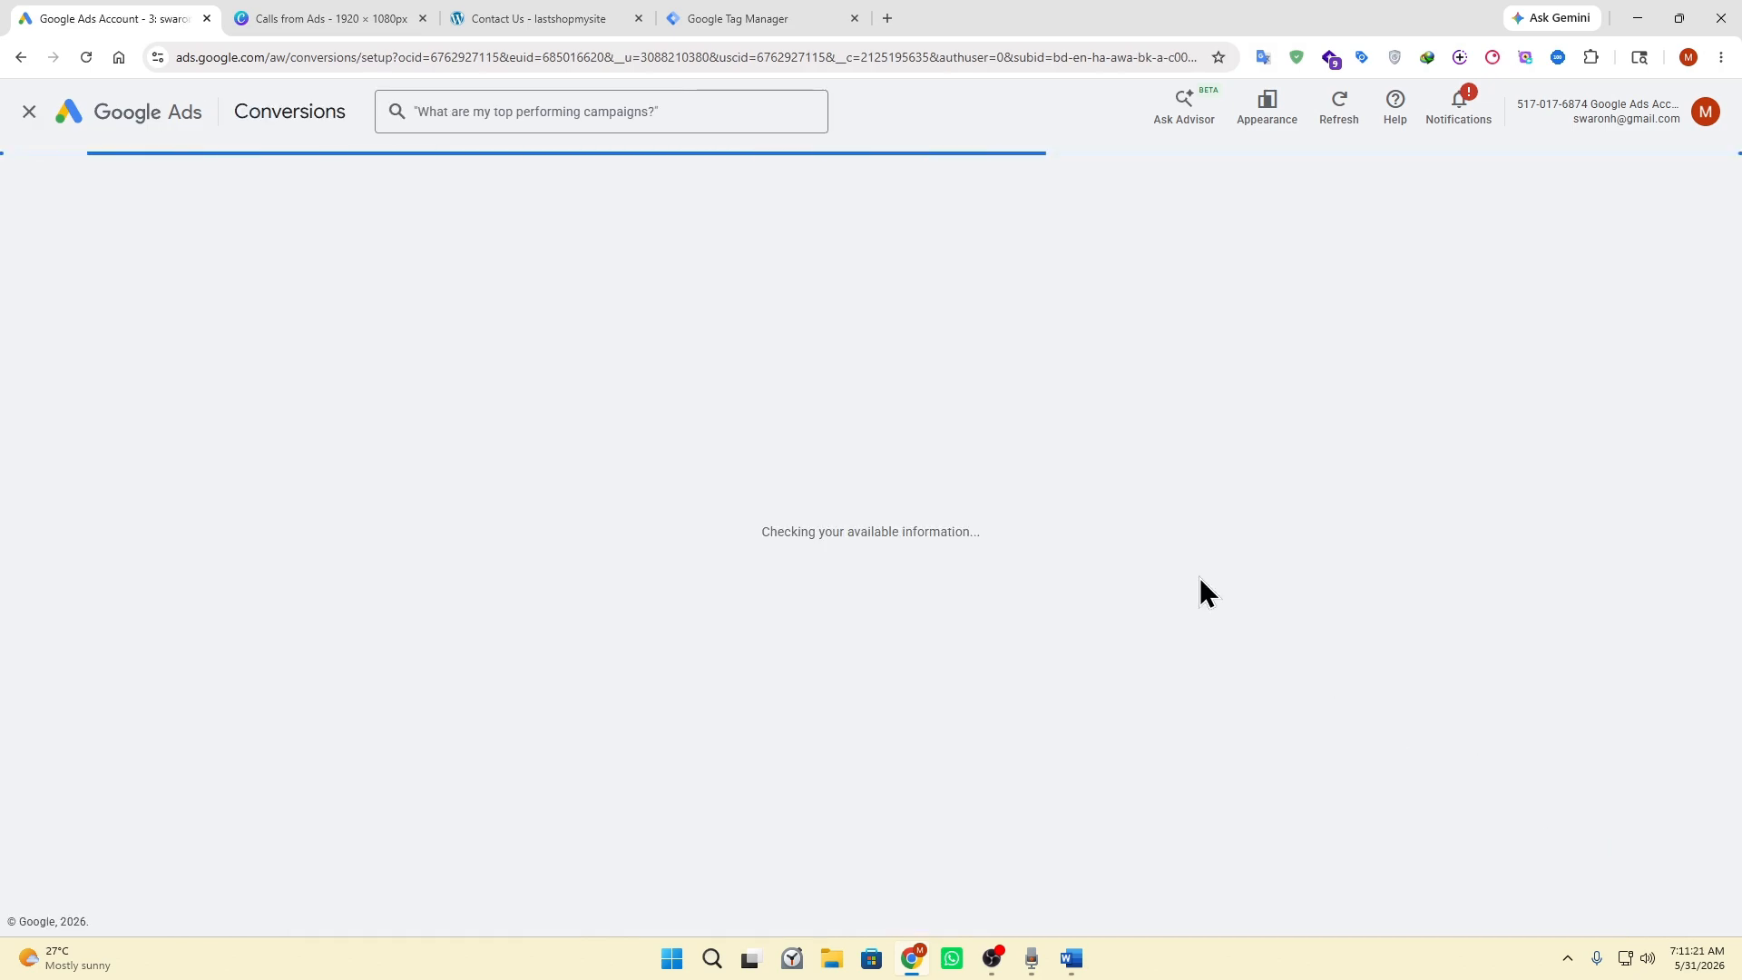
left_click(556, 572)
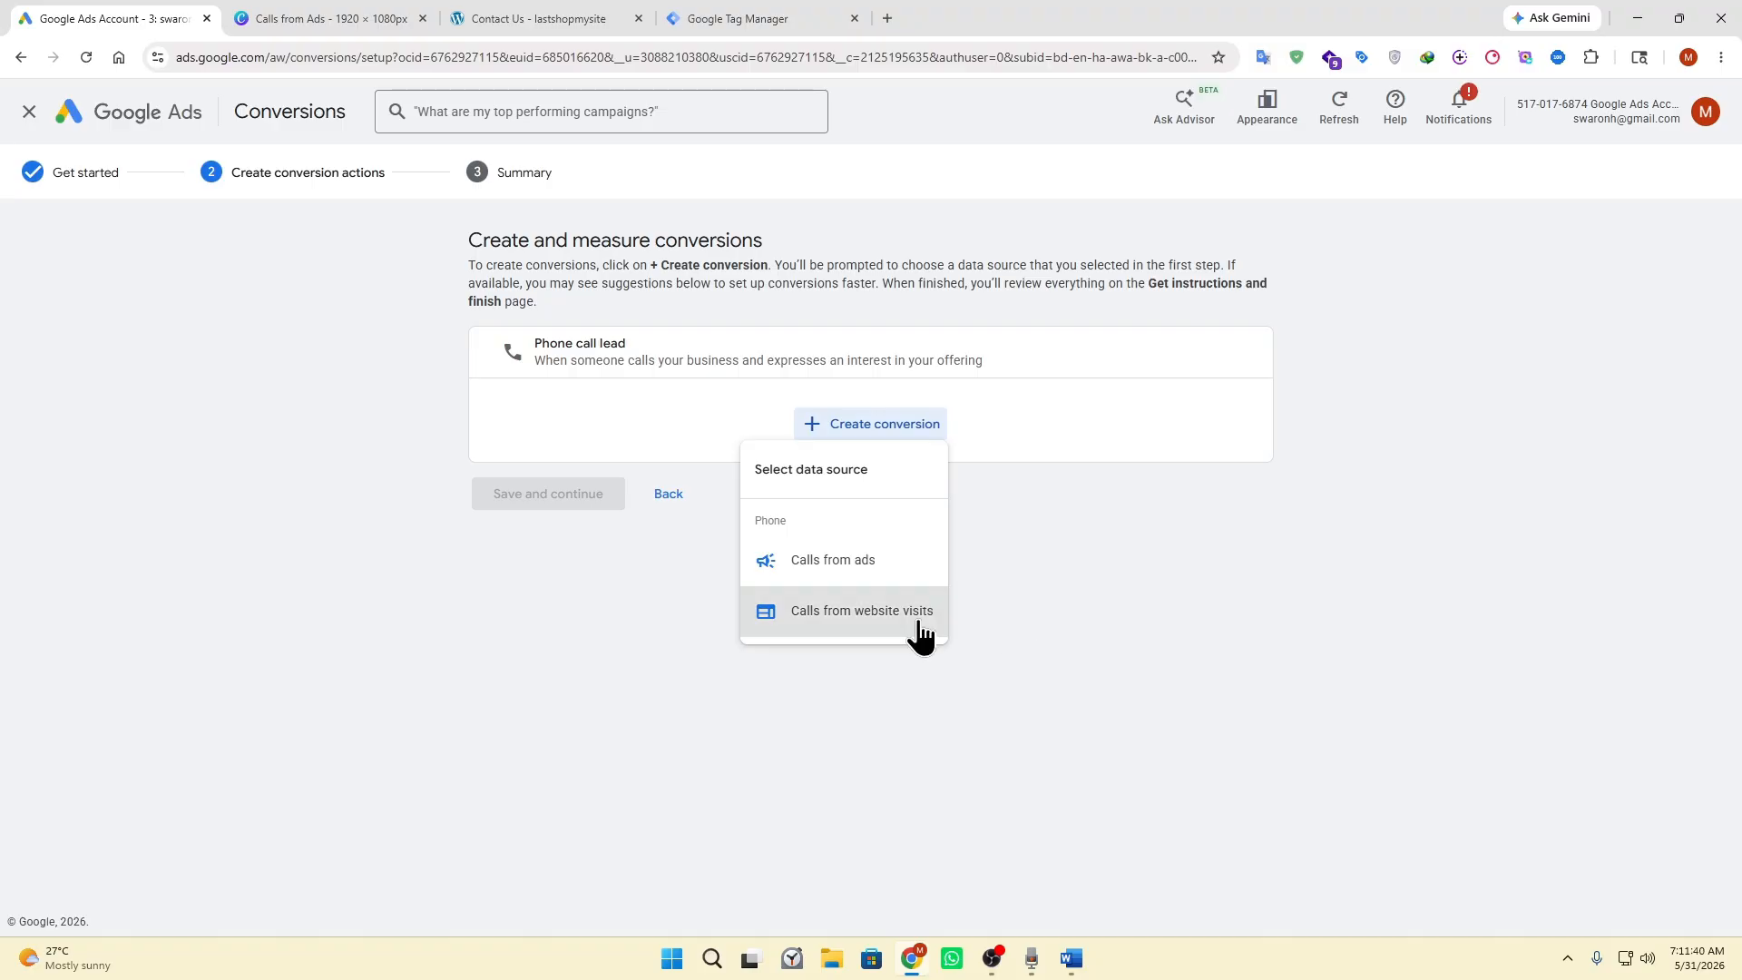
left_click(836, 622)
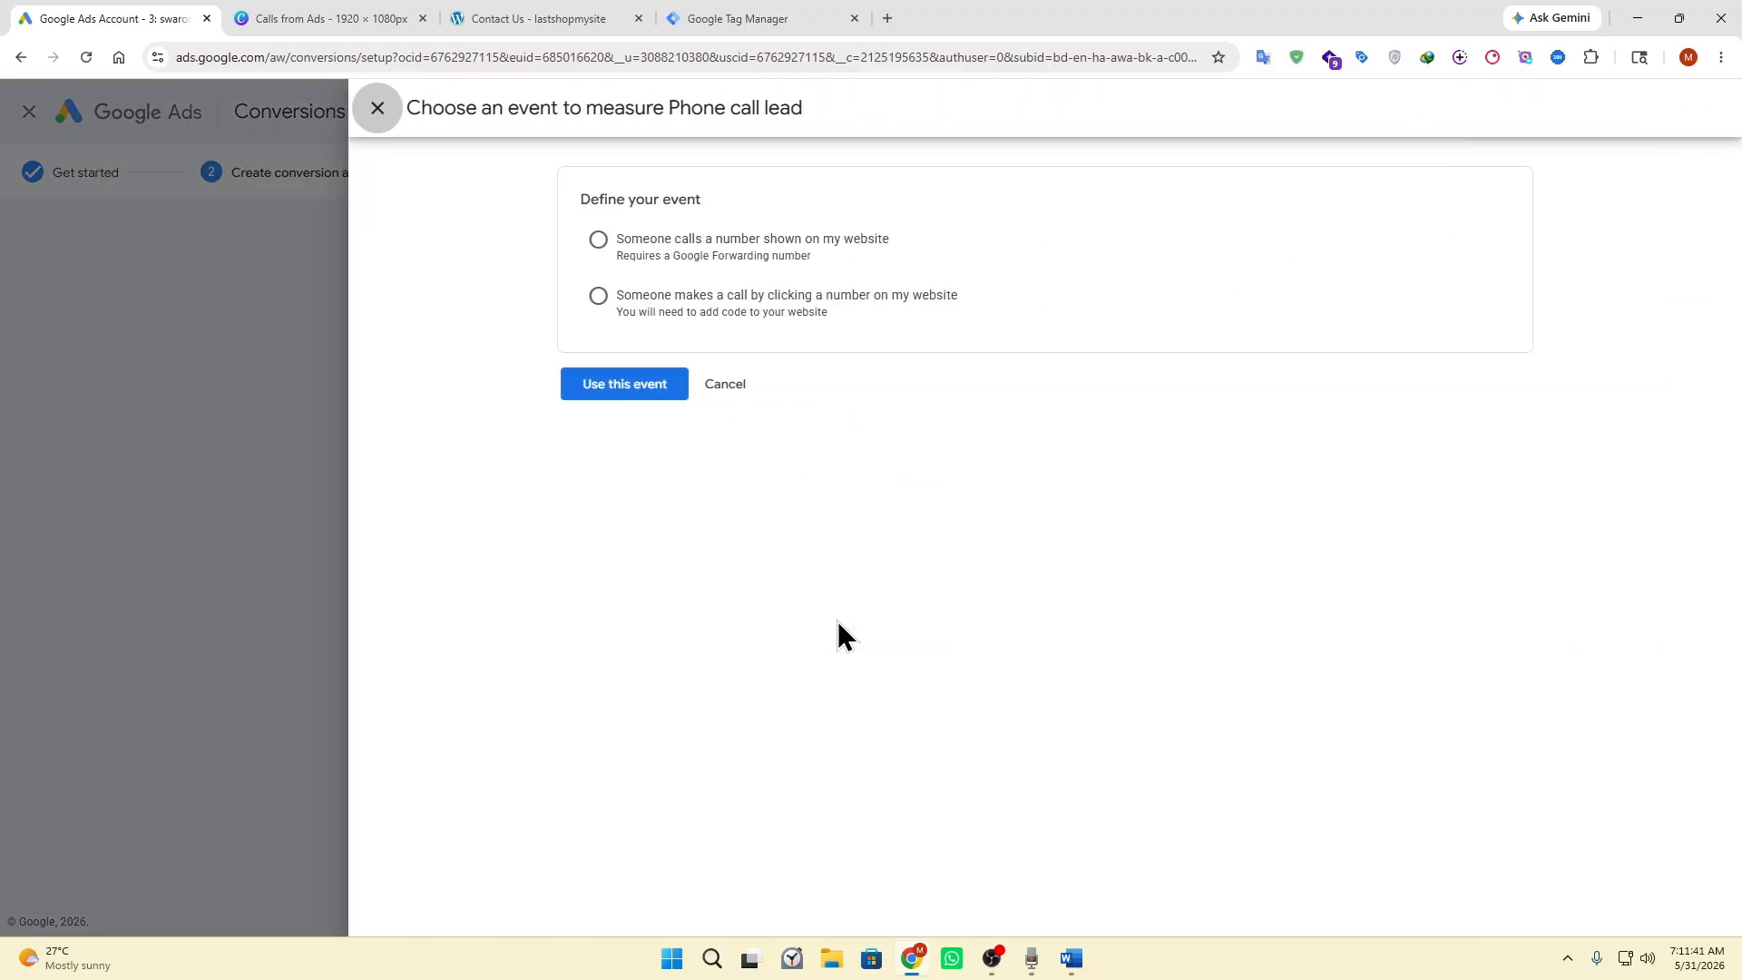
Define the event as calls to a number shown on the website, using the contact page's phone number as both destination and displayed number.
left_click(598, 241)
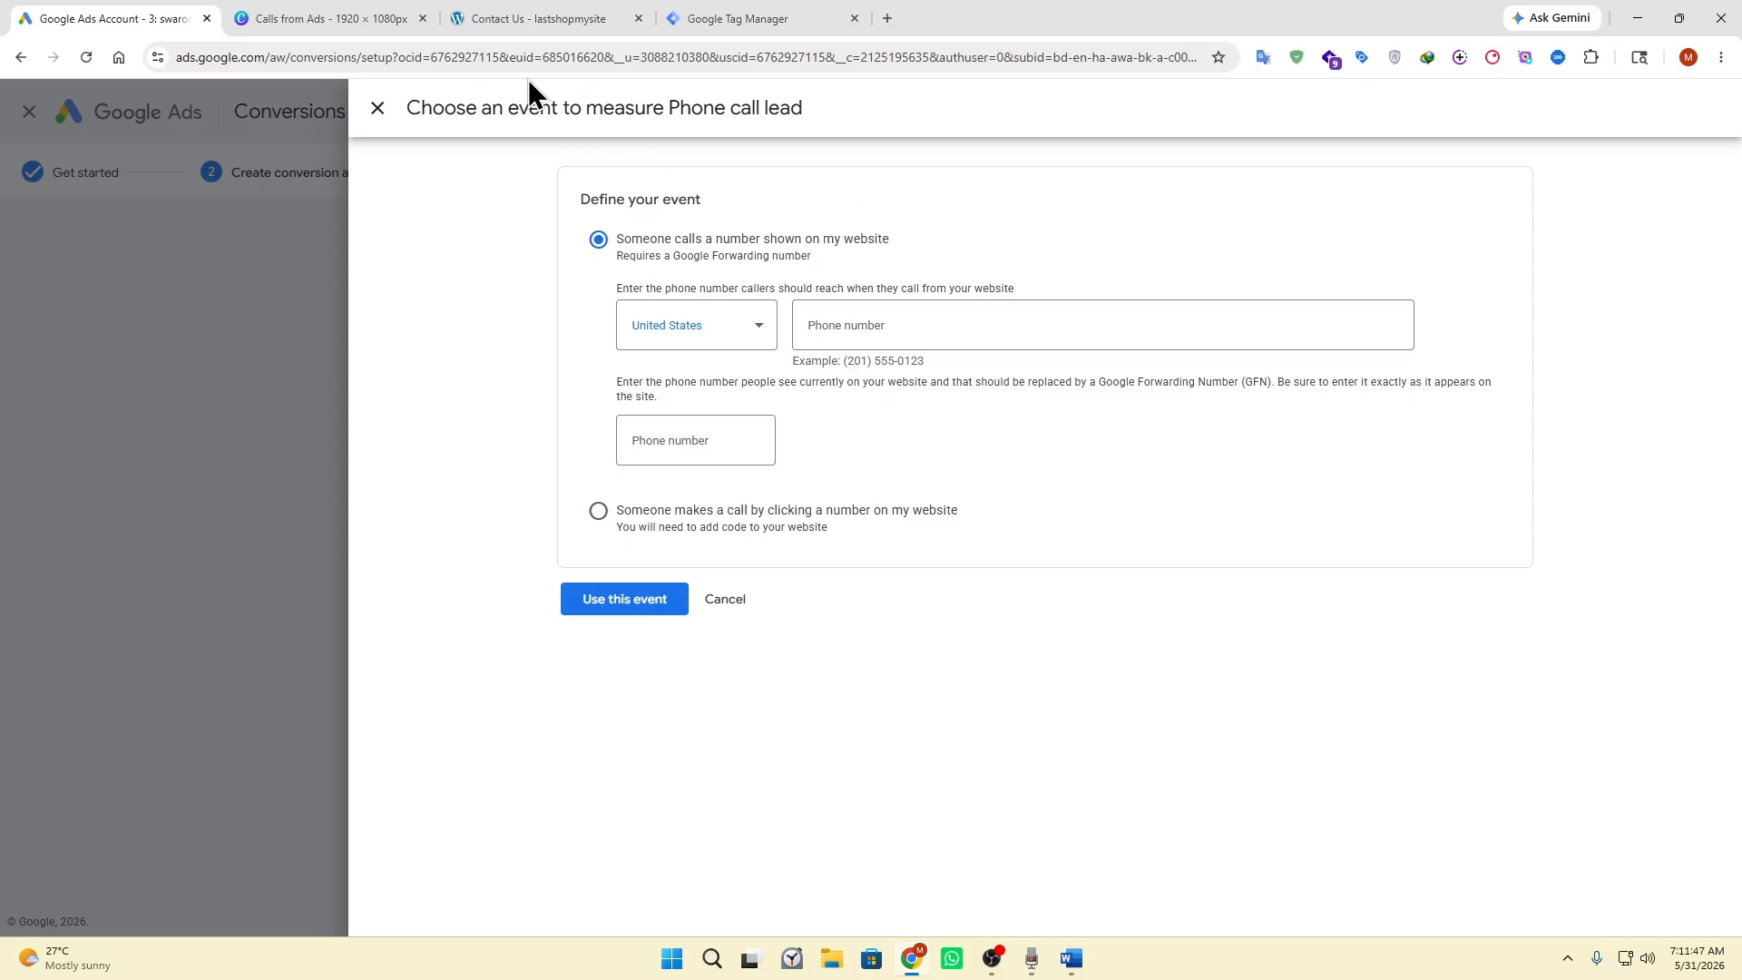
left_click(539, 18)
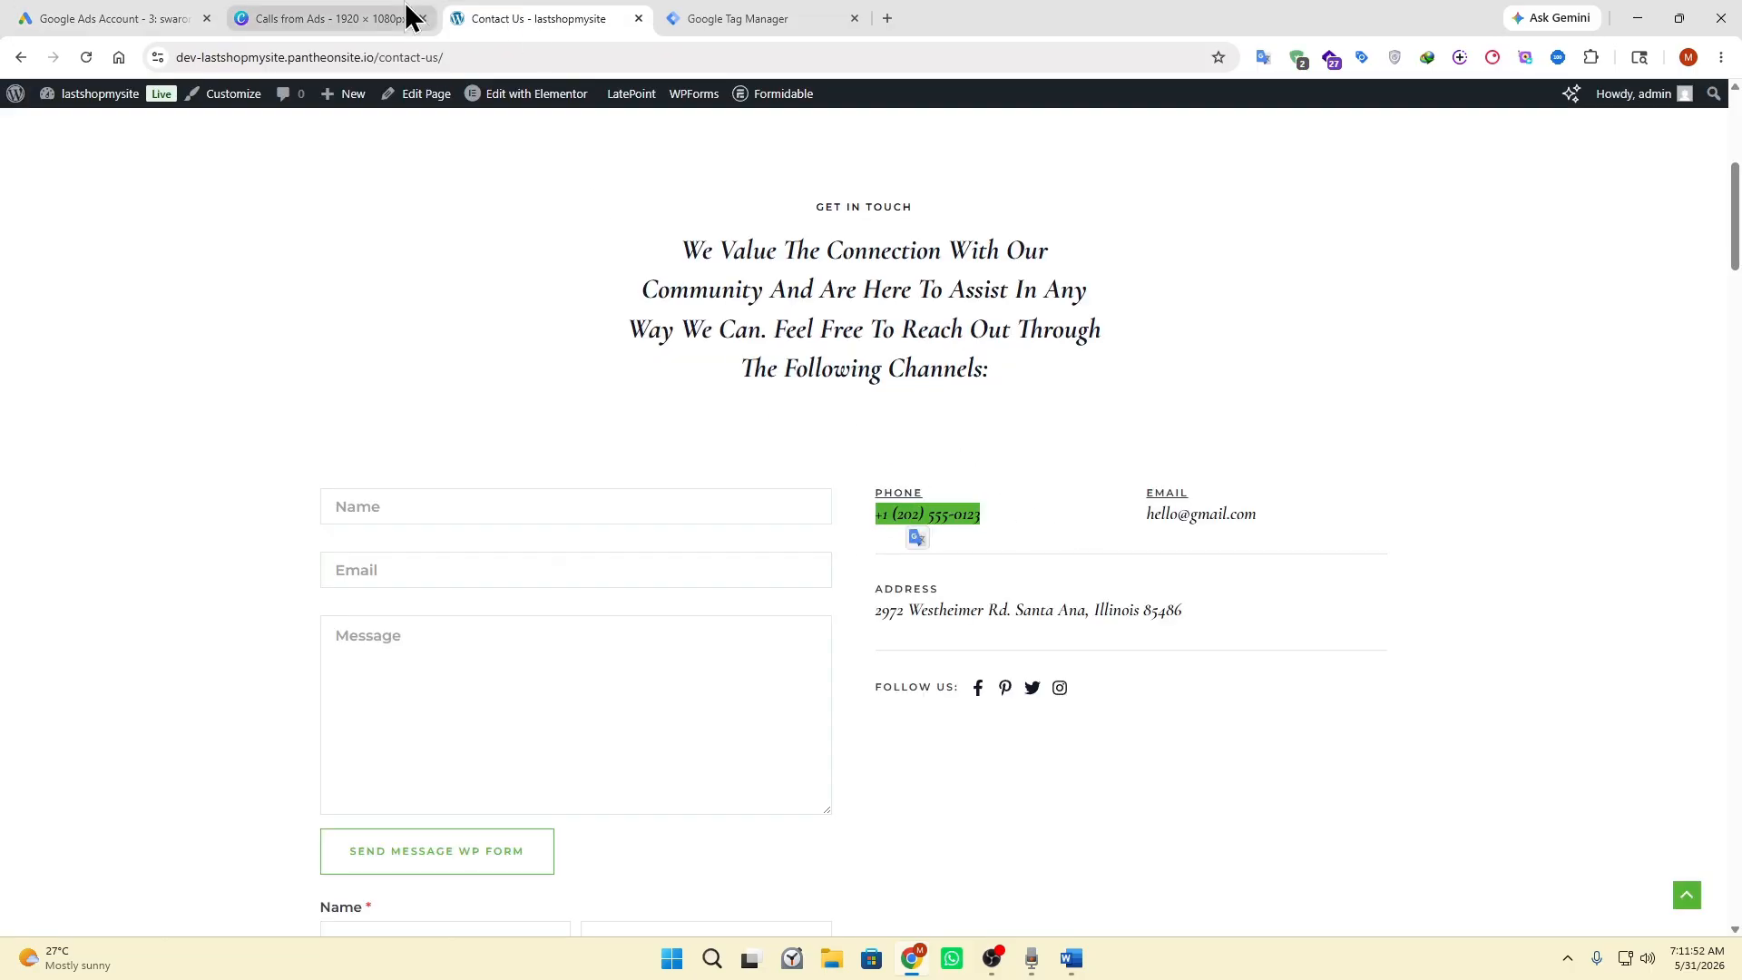
left_click(114, 18)
left_click(949, 326)
type("+1 (202) 555-0123")
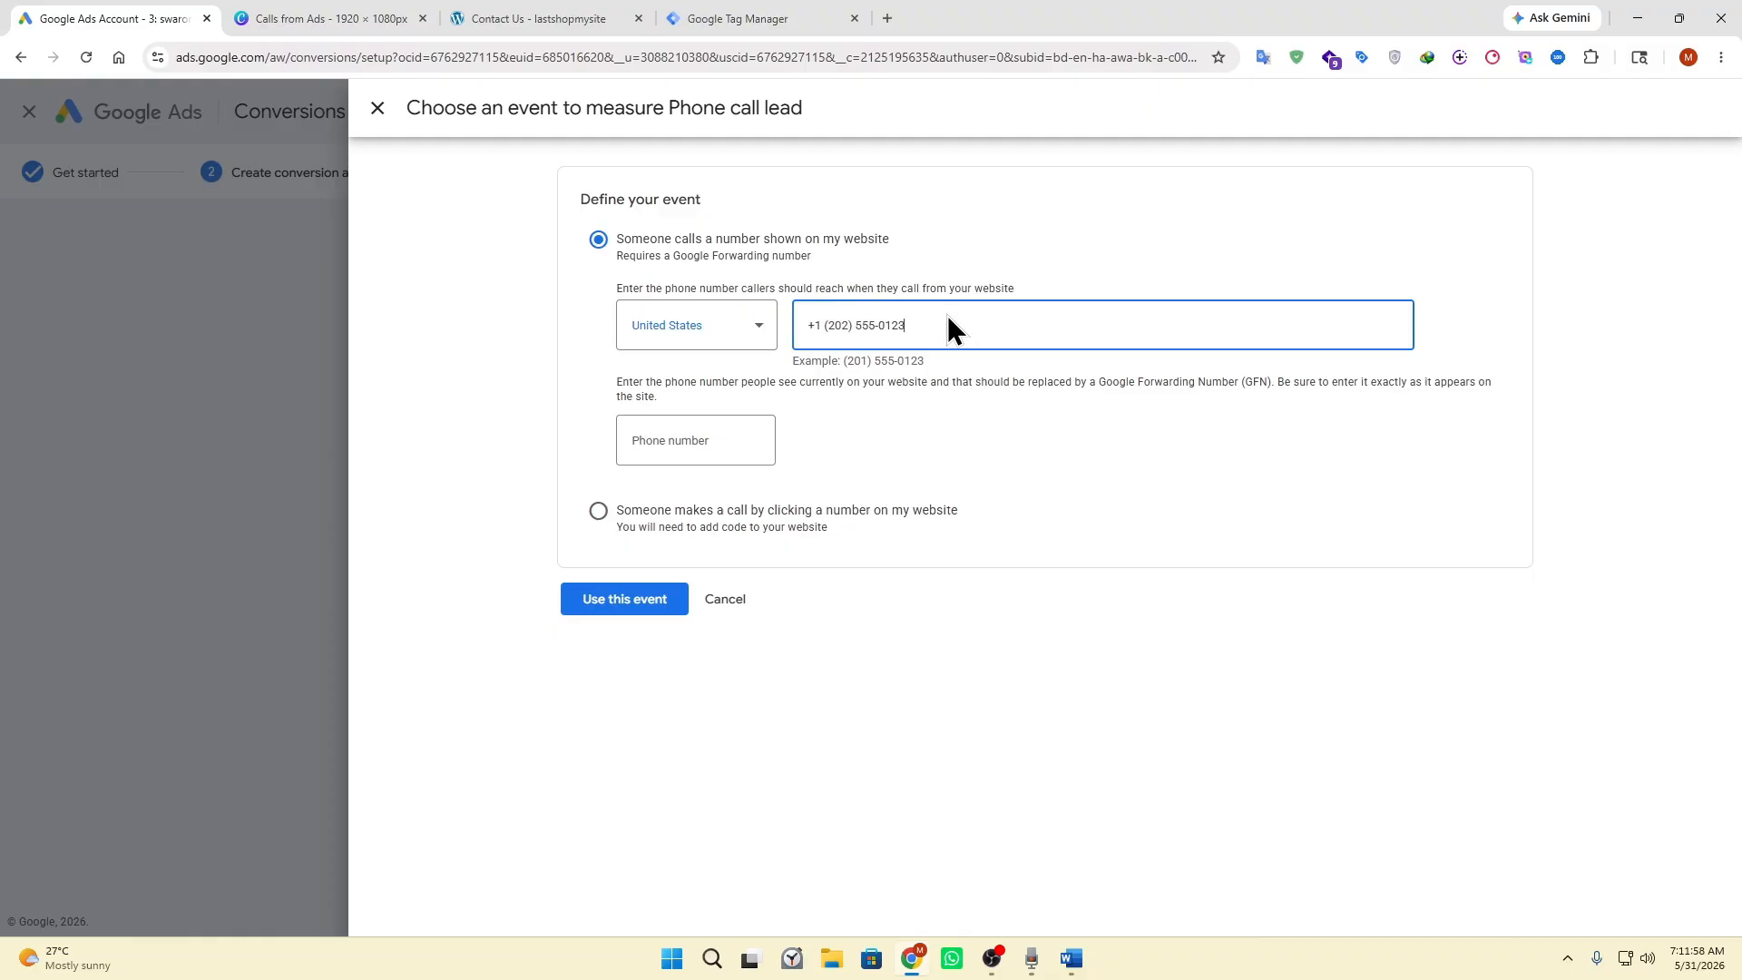
left_click(692, 440)
type("+1 (202) 555-0123")
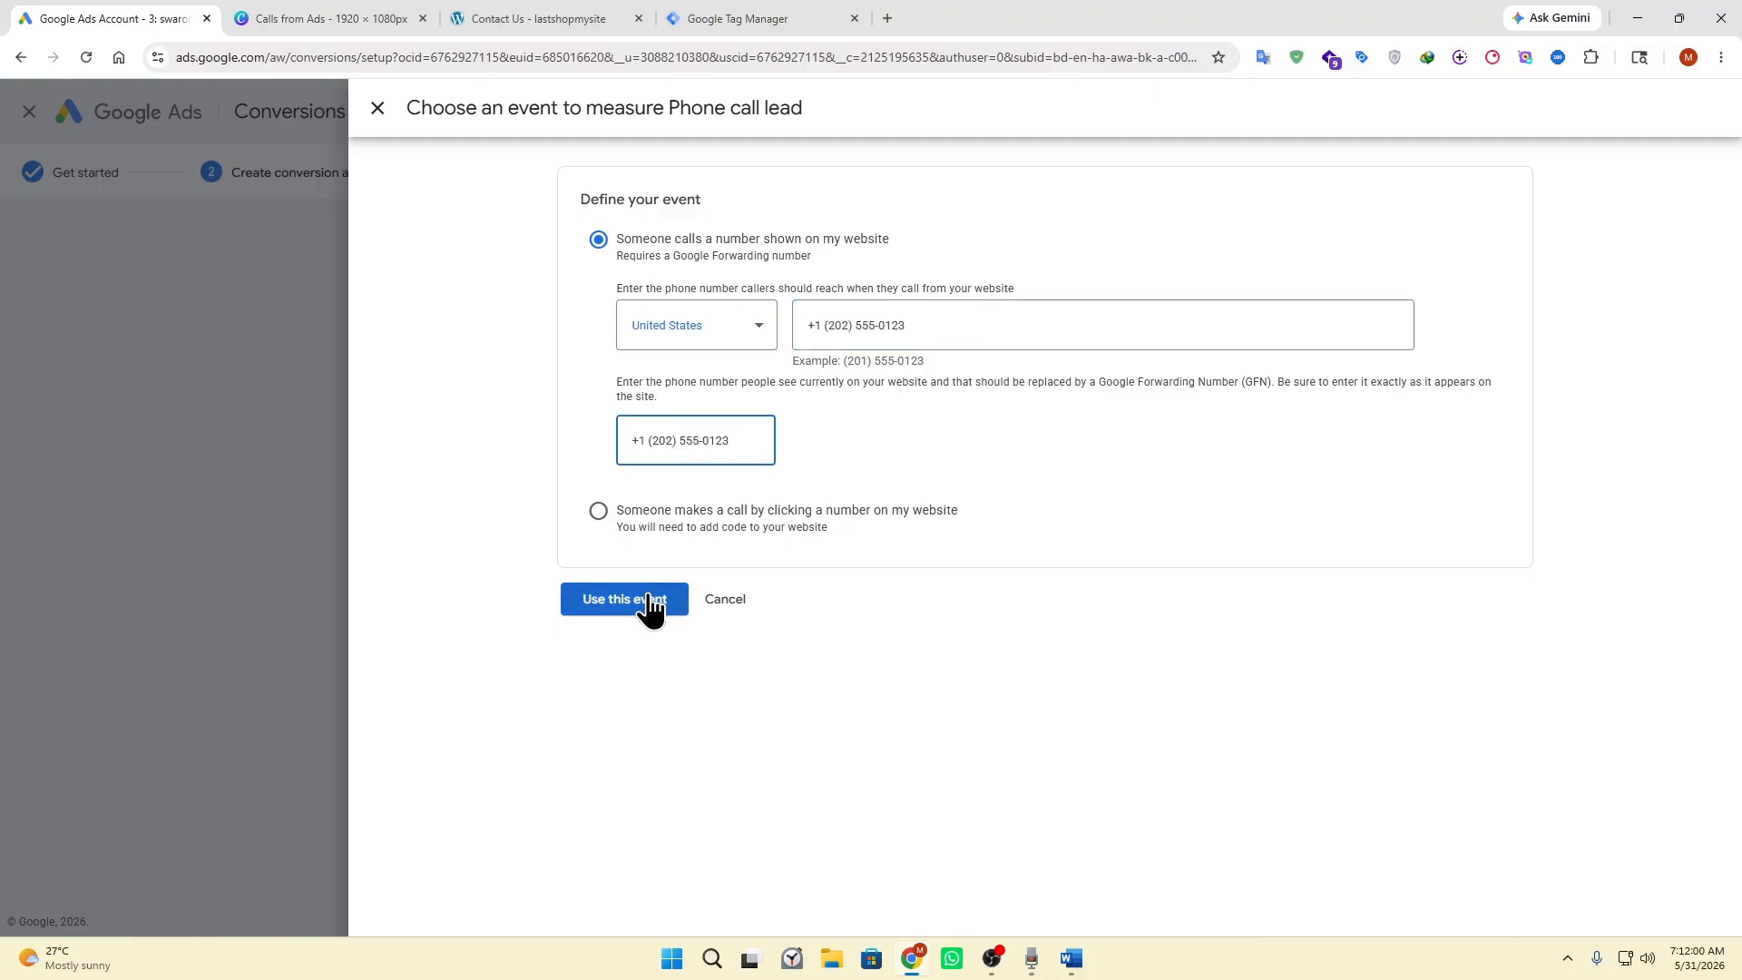
left_click(615, 606)
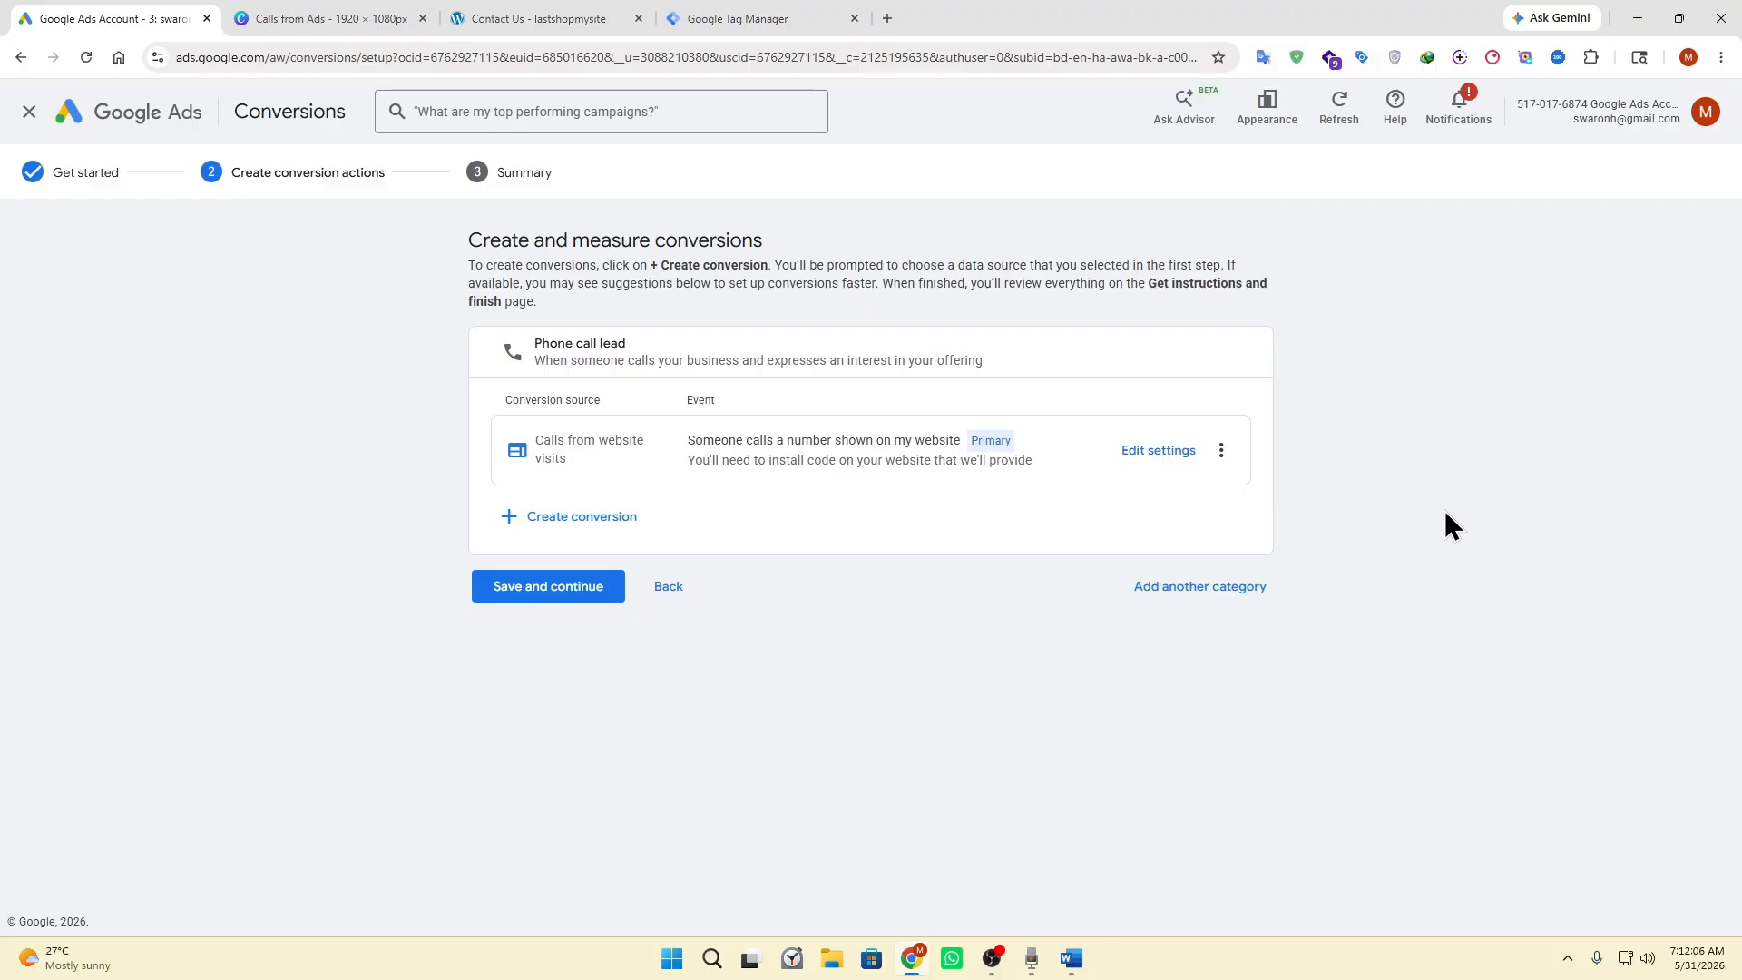
In the conversion's settings, use the same value of 1 US dollar for each conversion and set the count to Every.
left_click(1152, 459)
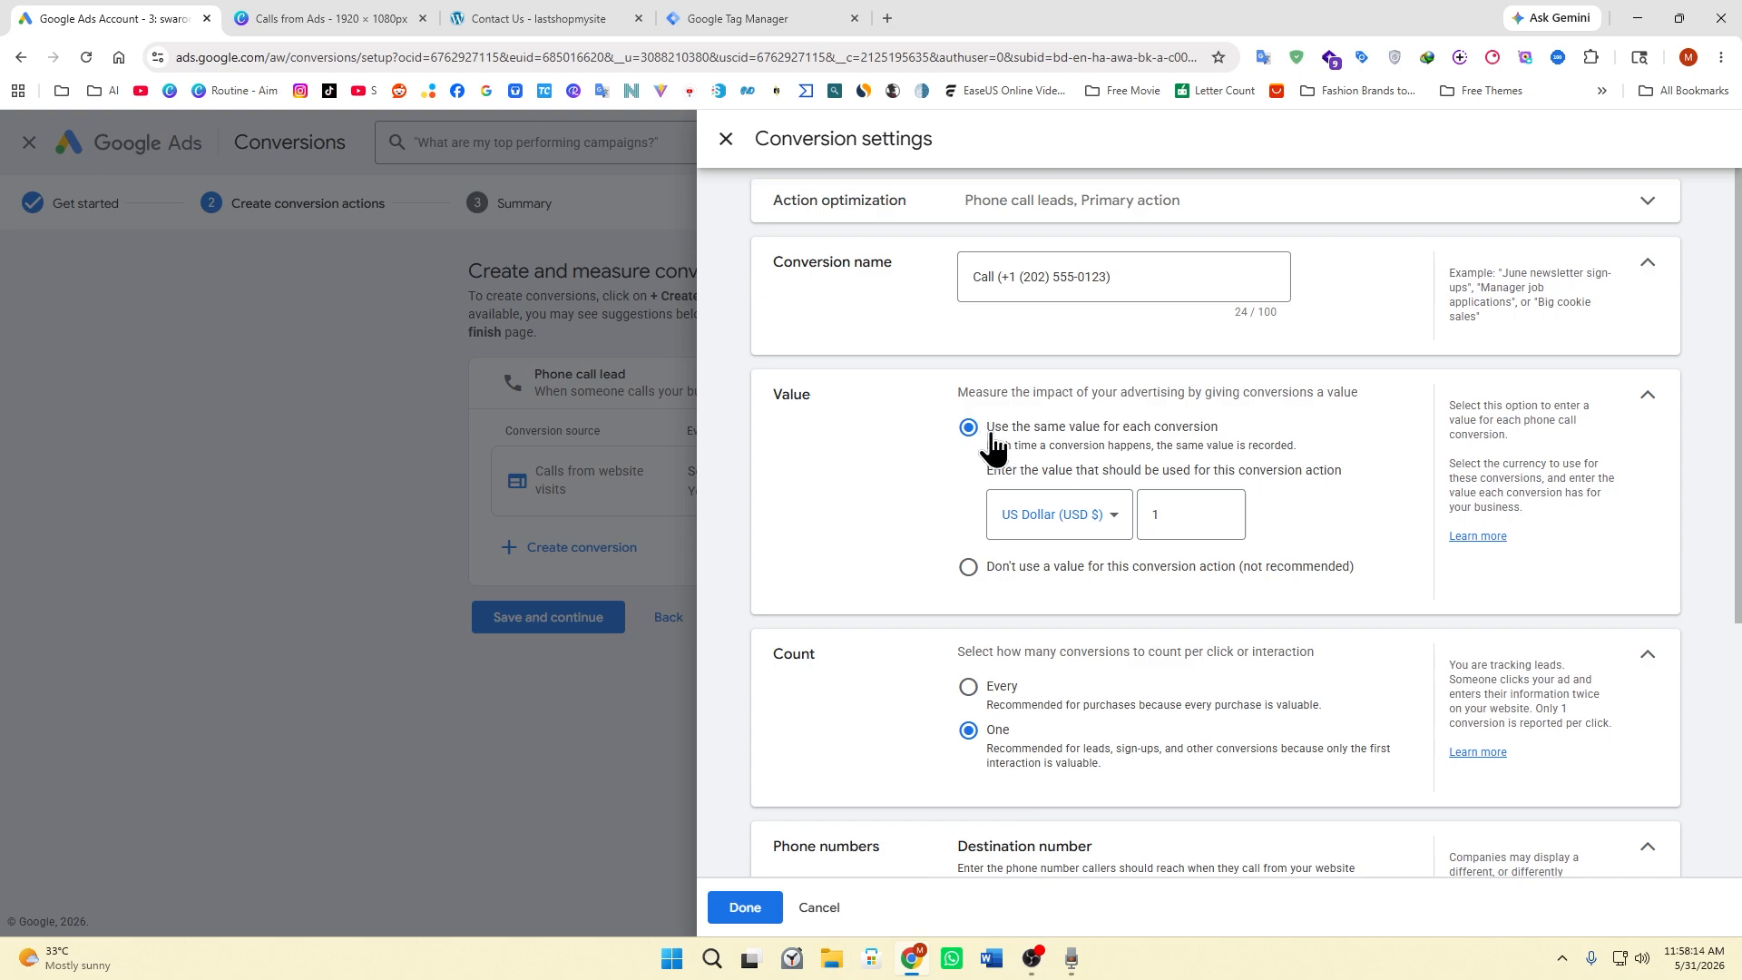
left_click(1177, 516)
left_click(935, 475)
scroll(907, 446, "down", 2)
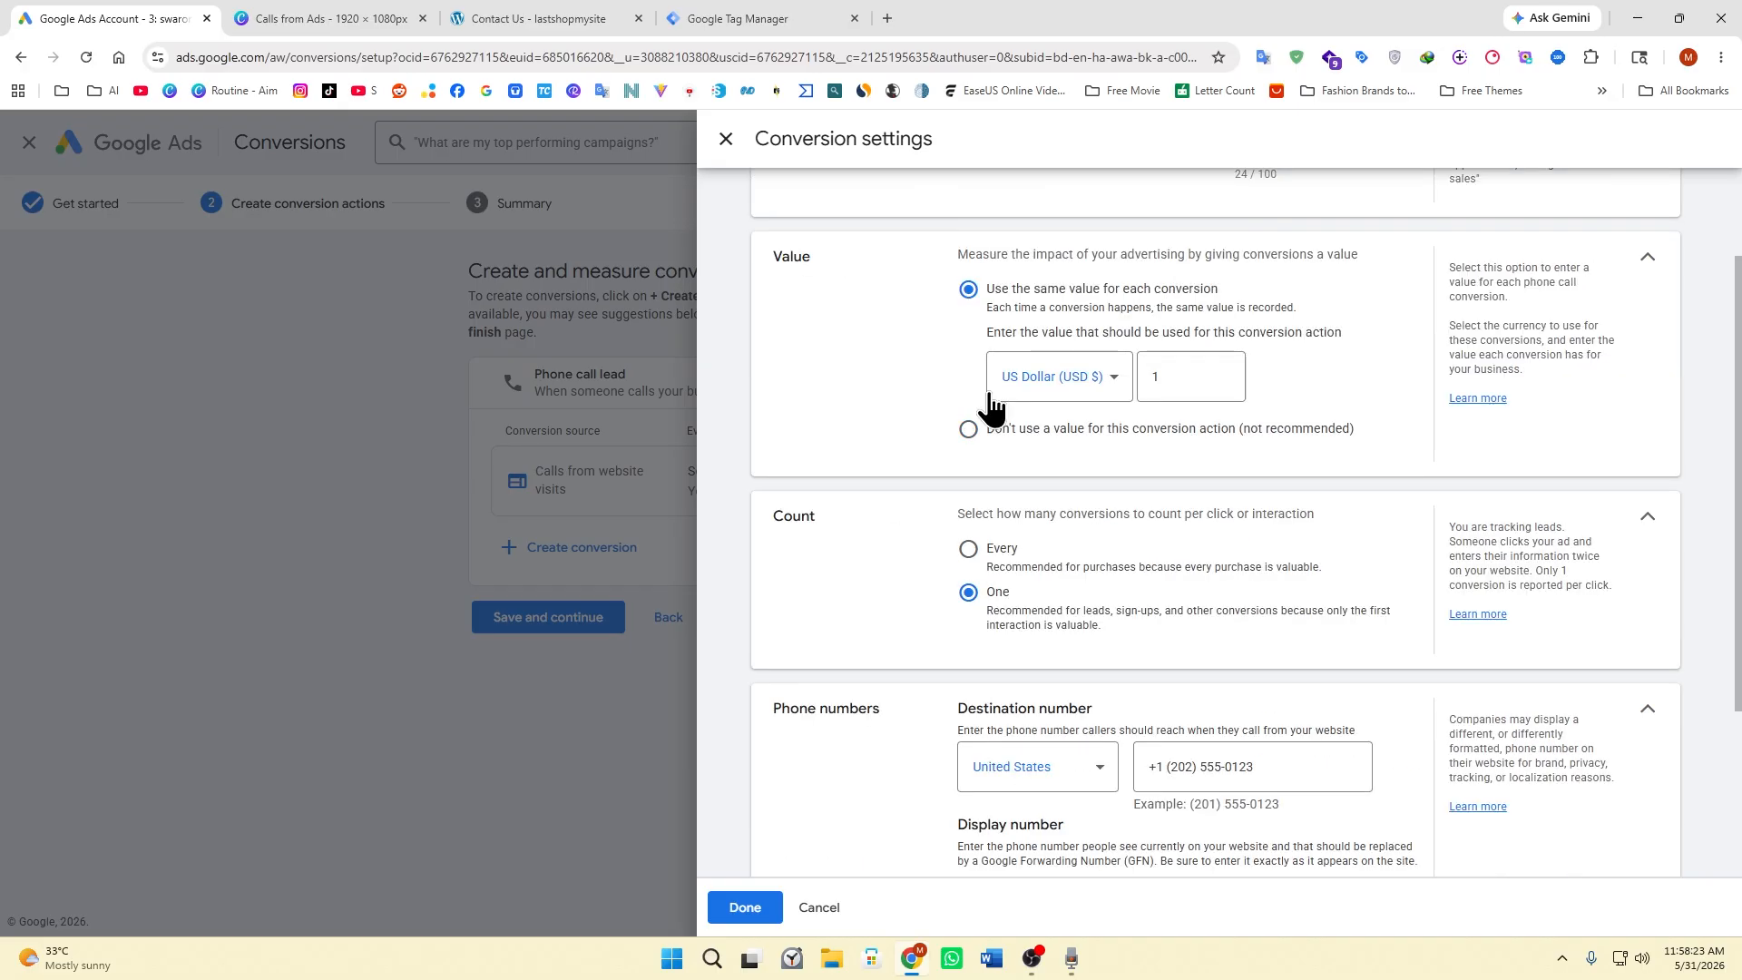
left_click(1196, 375)
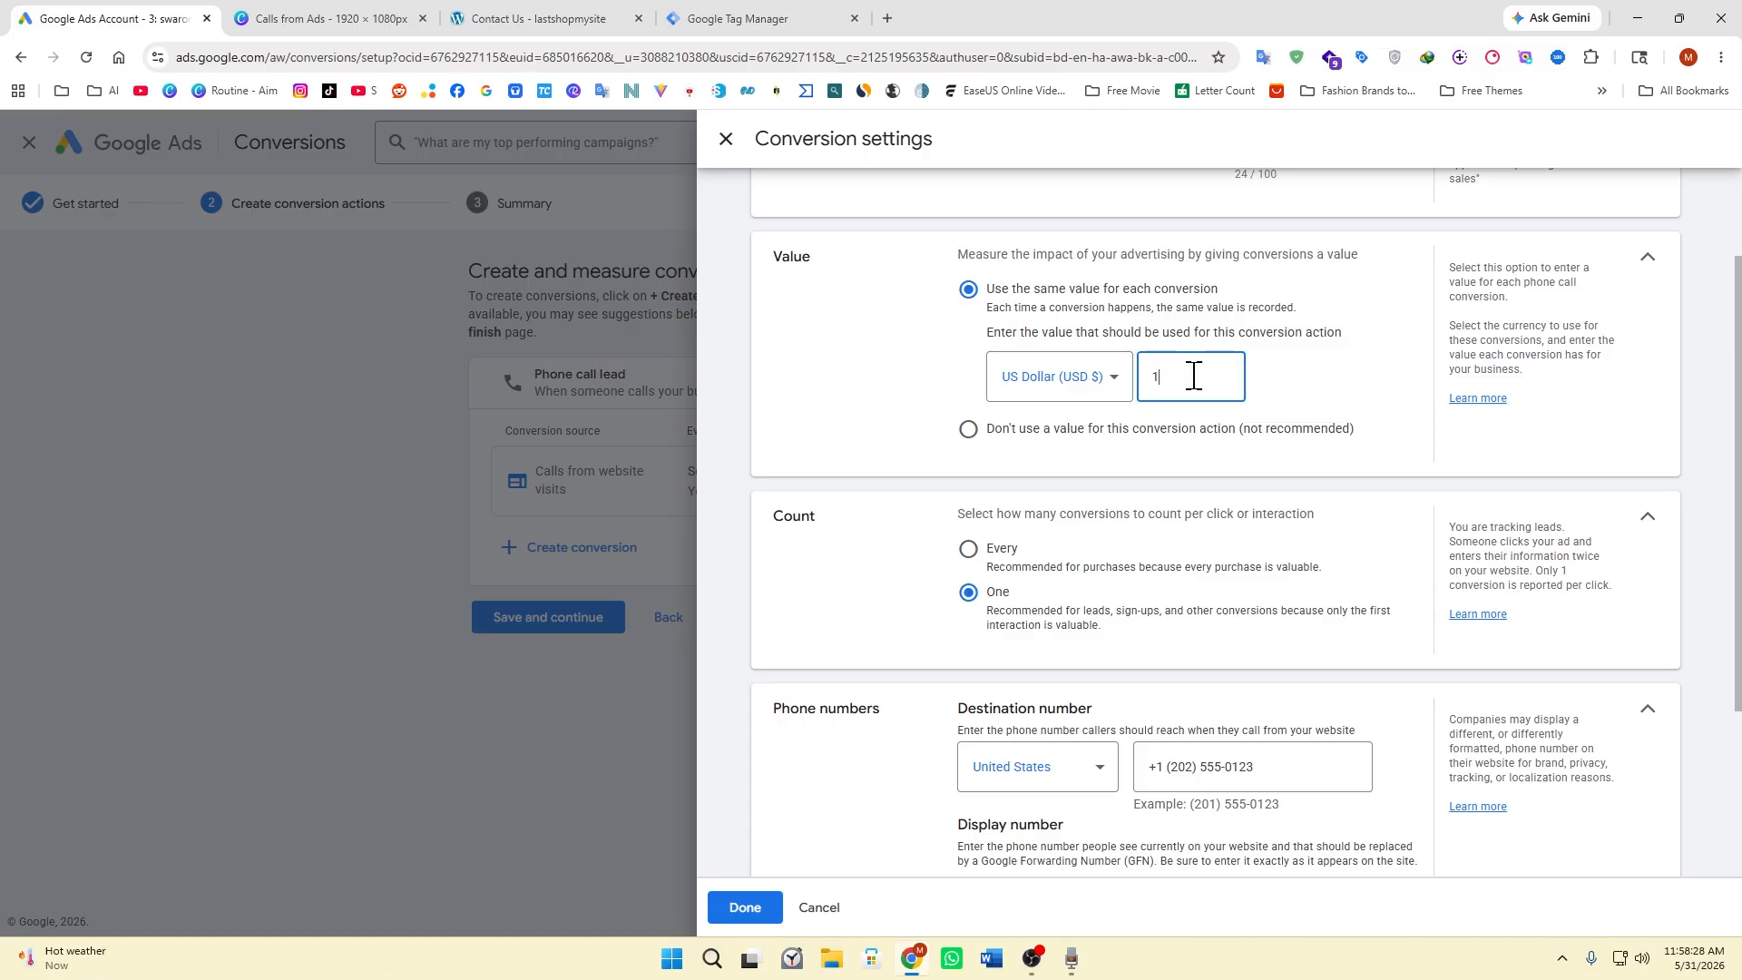
type("2")
key("BackSpace")
left_click(967, 550)
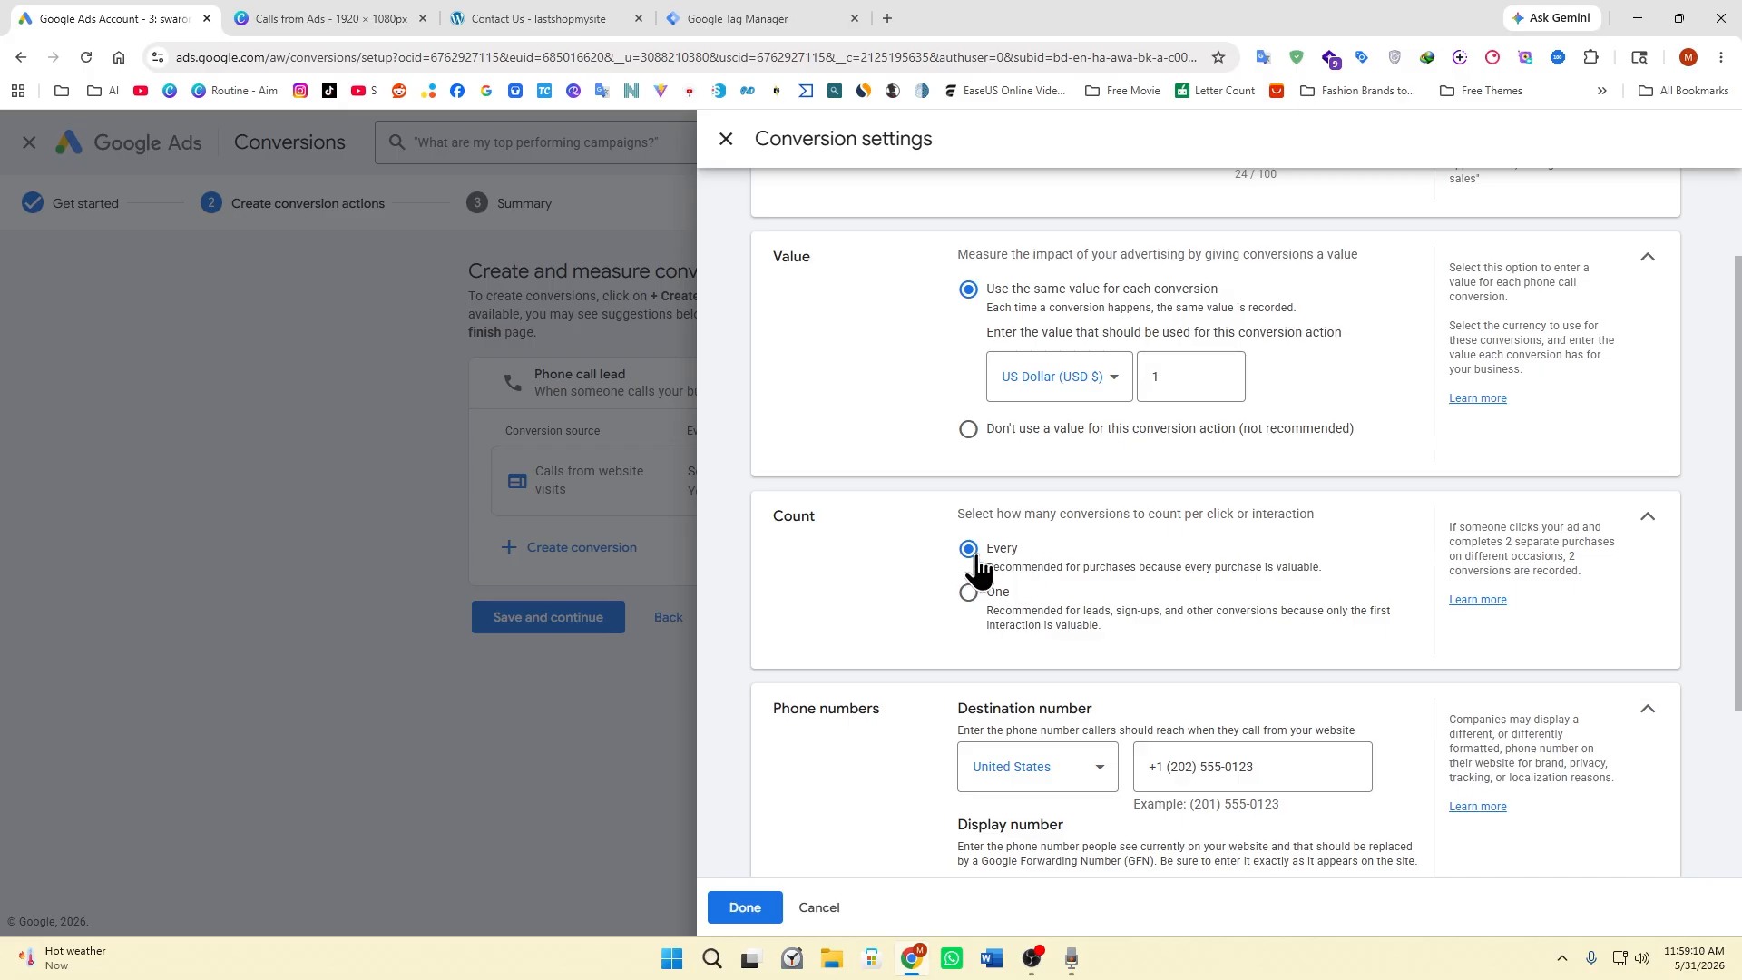
Set the conversion's attribution model to Last click and apply the conversion settings.
scroll(1215, 544, "down", 3)
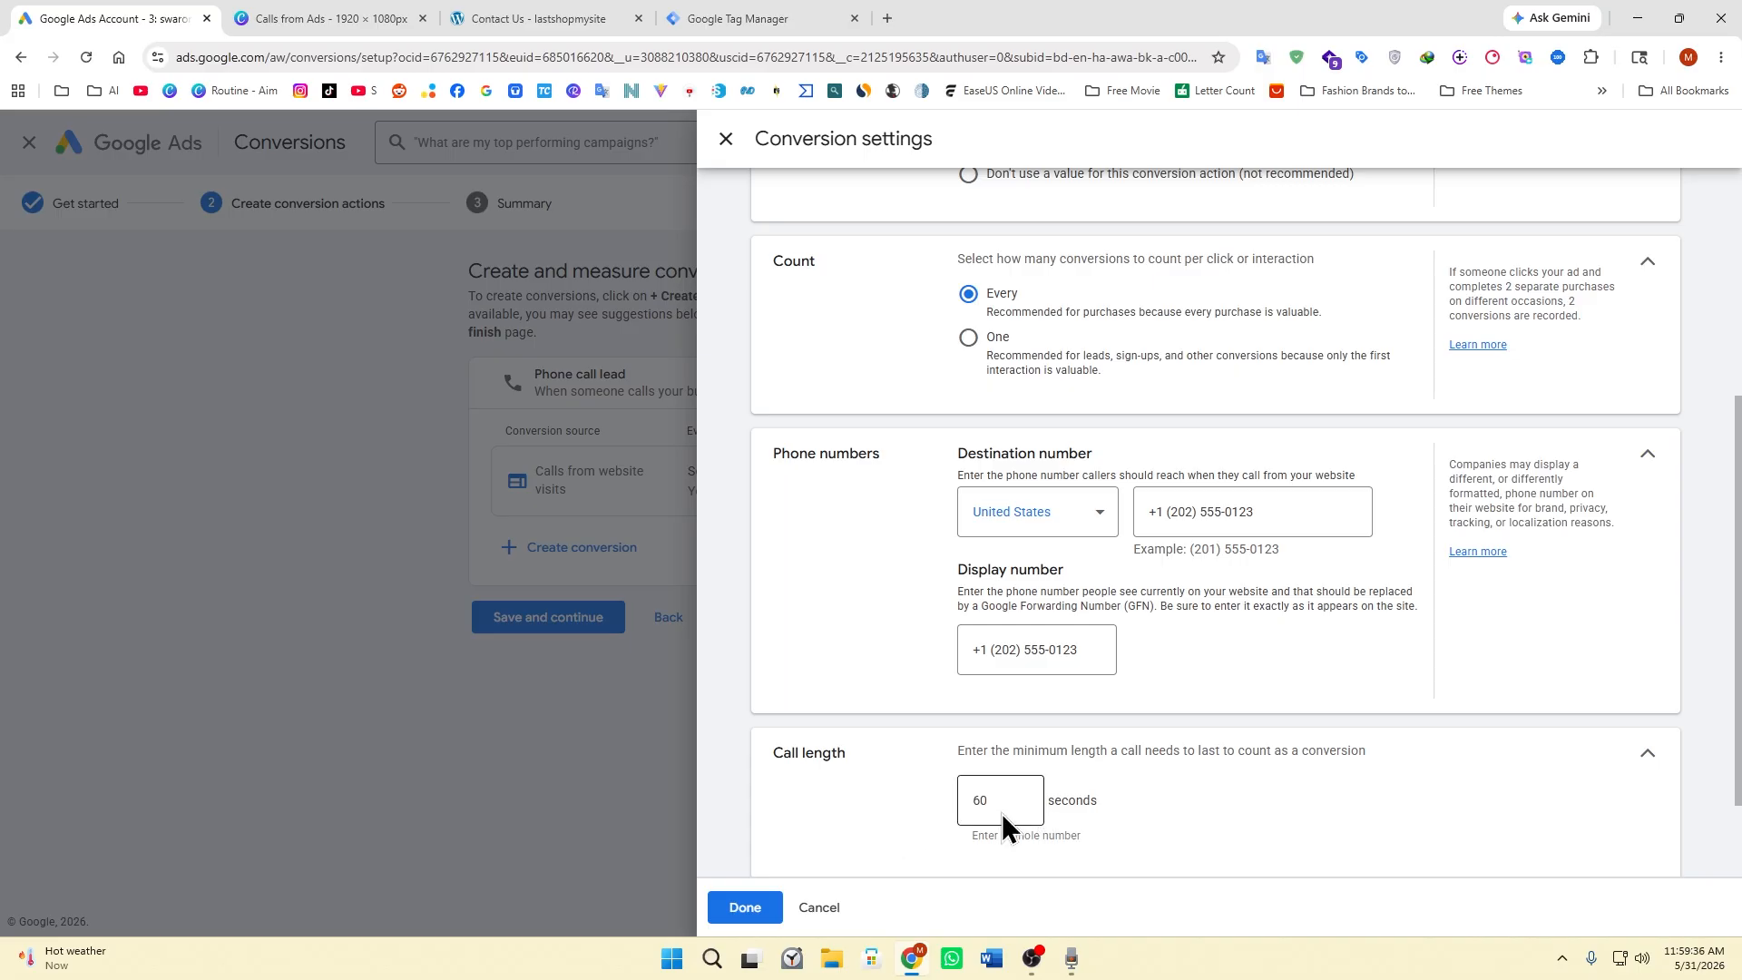
scroll(1216, 521, "down", 1)
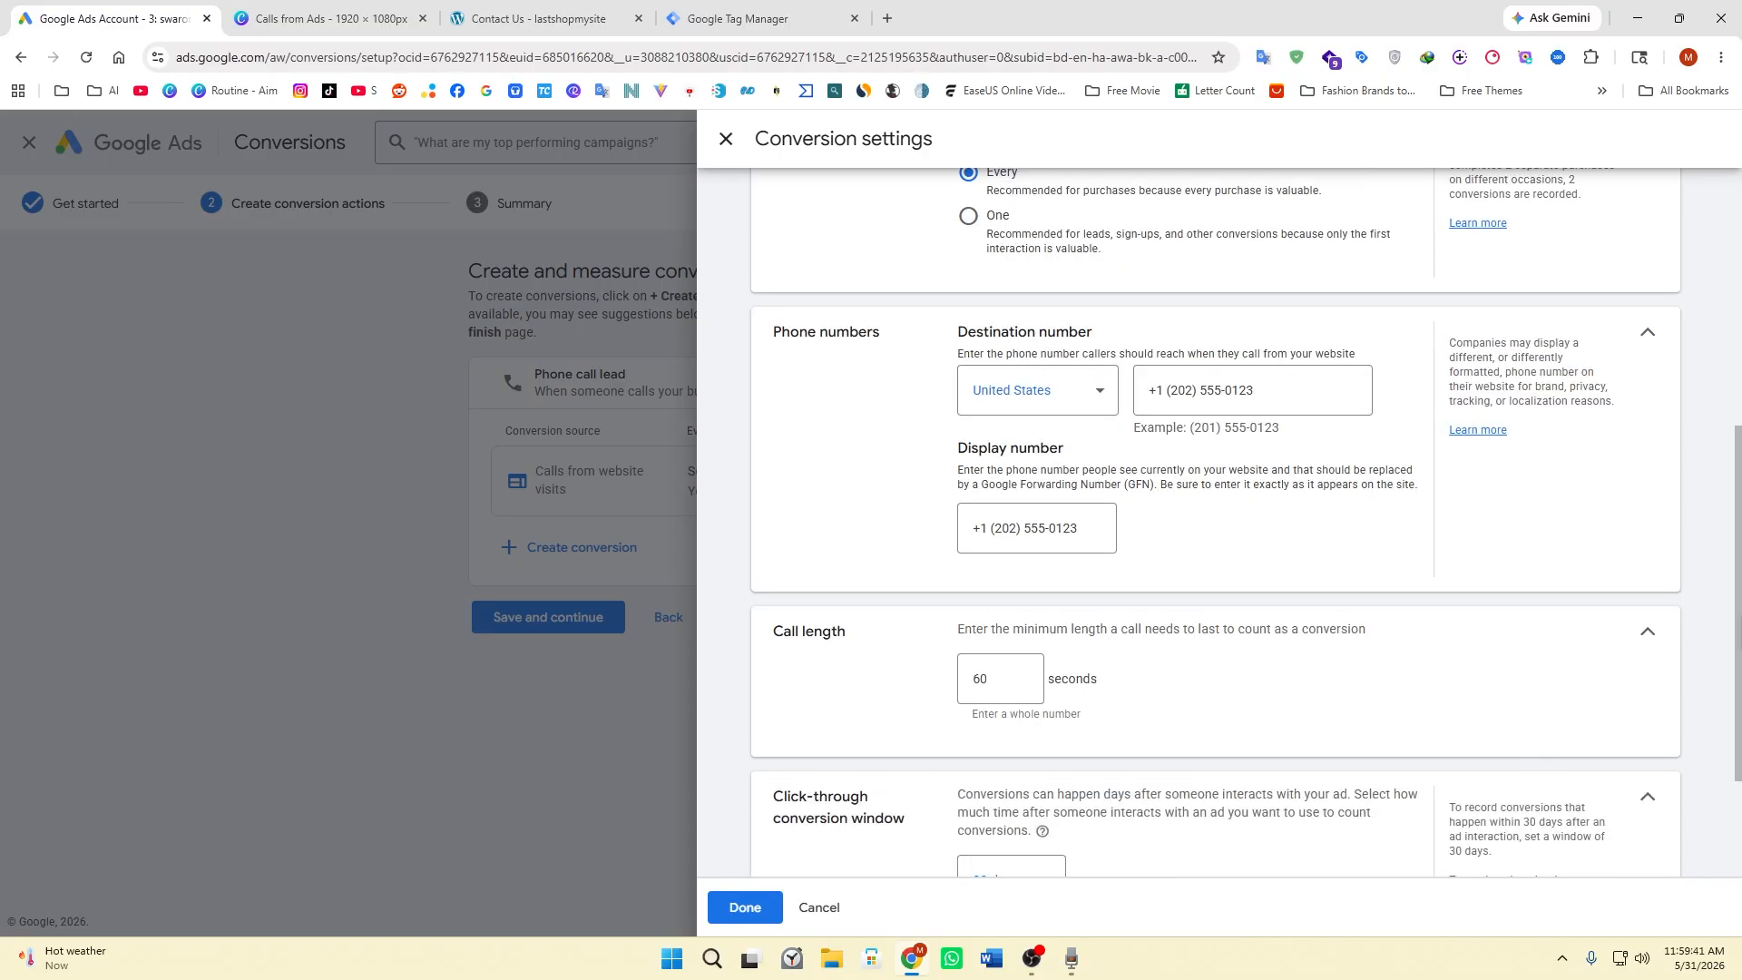
scroll(1018, 733, "down", 2)
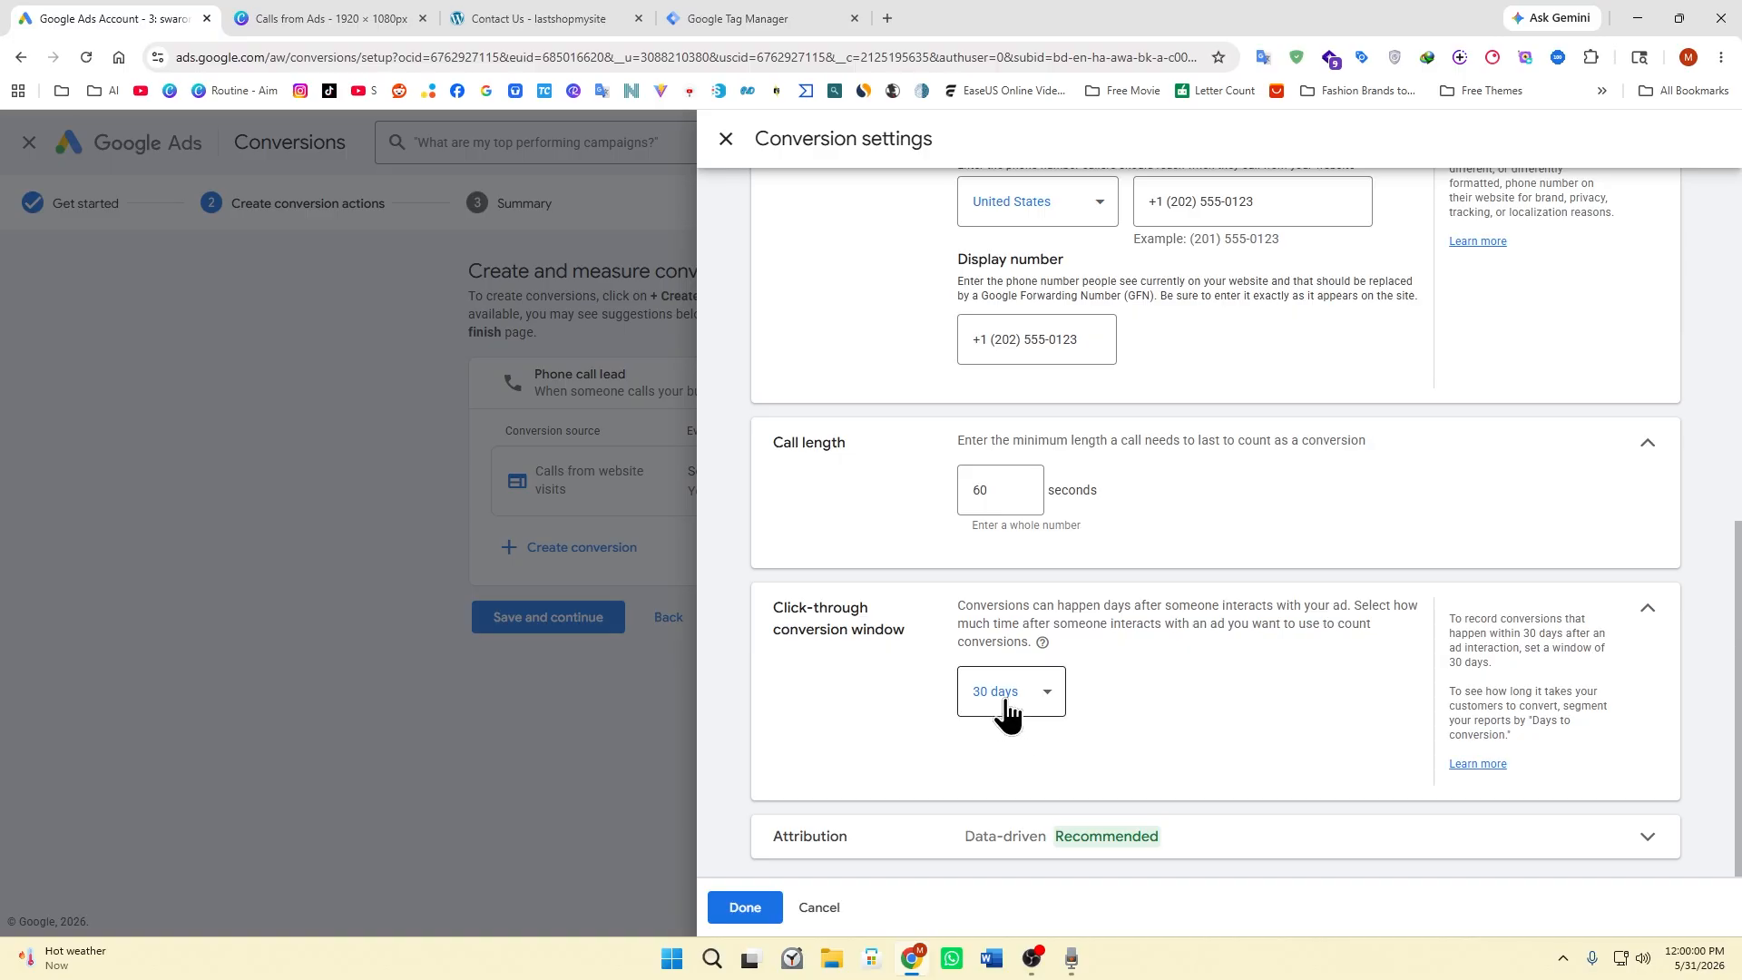
left_click(1257, 848)
left_click_drag(1736, 594, 1736, 666)
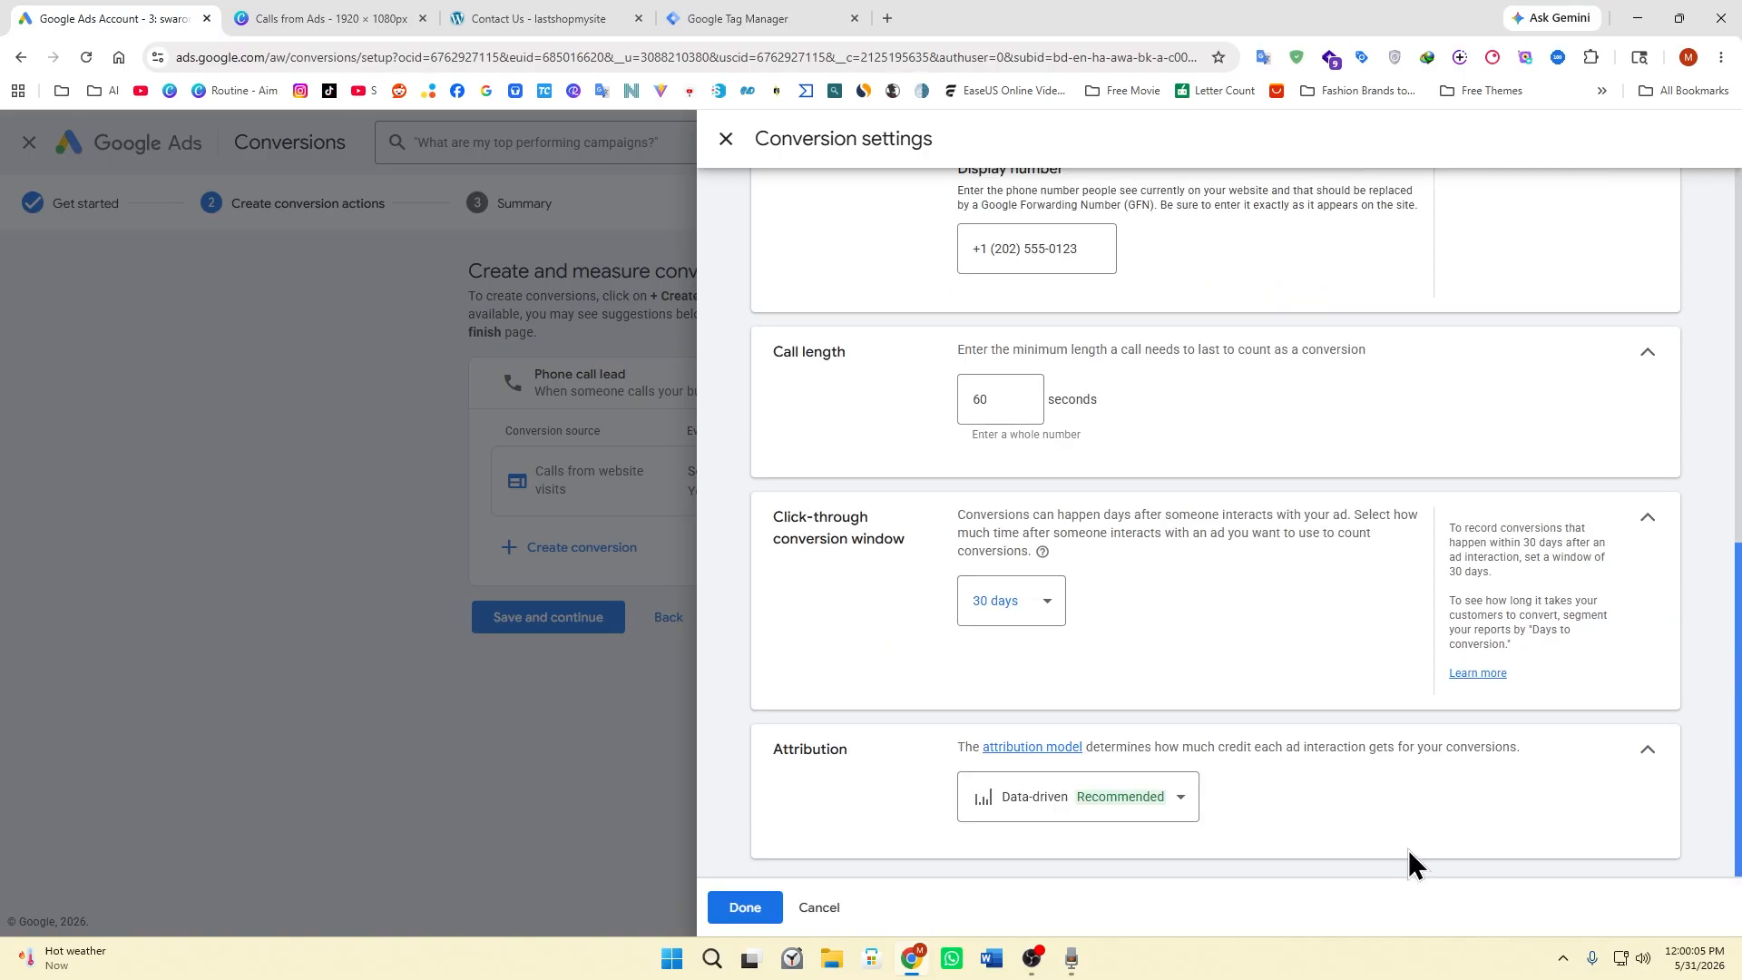
left_click(1042, 803)
left_click(1021, 585)
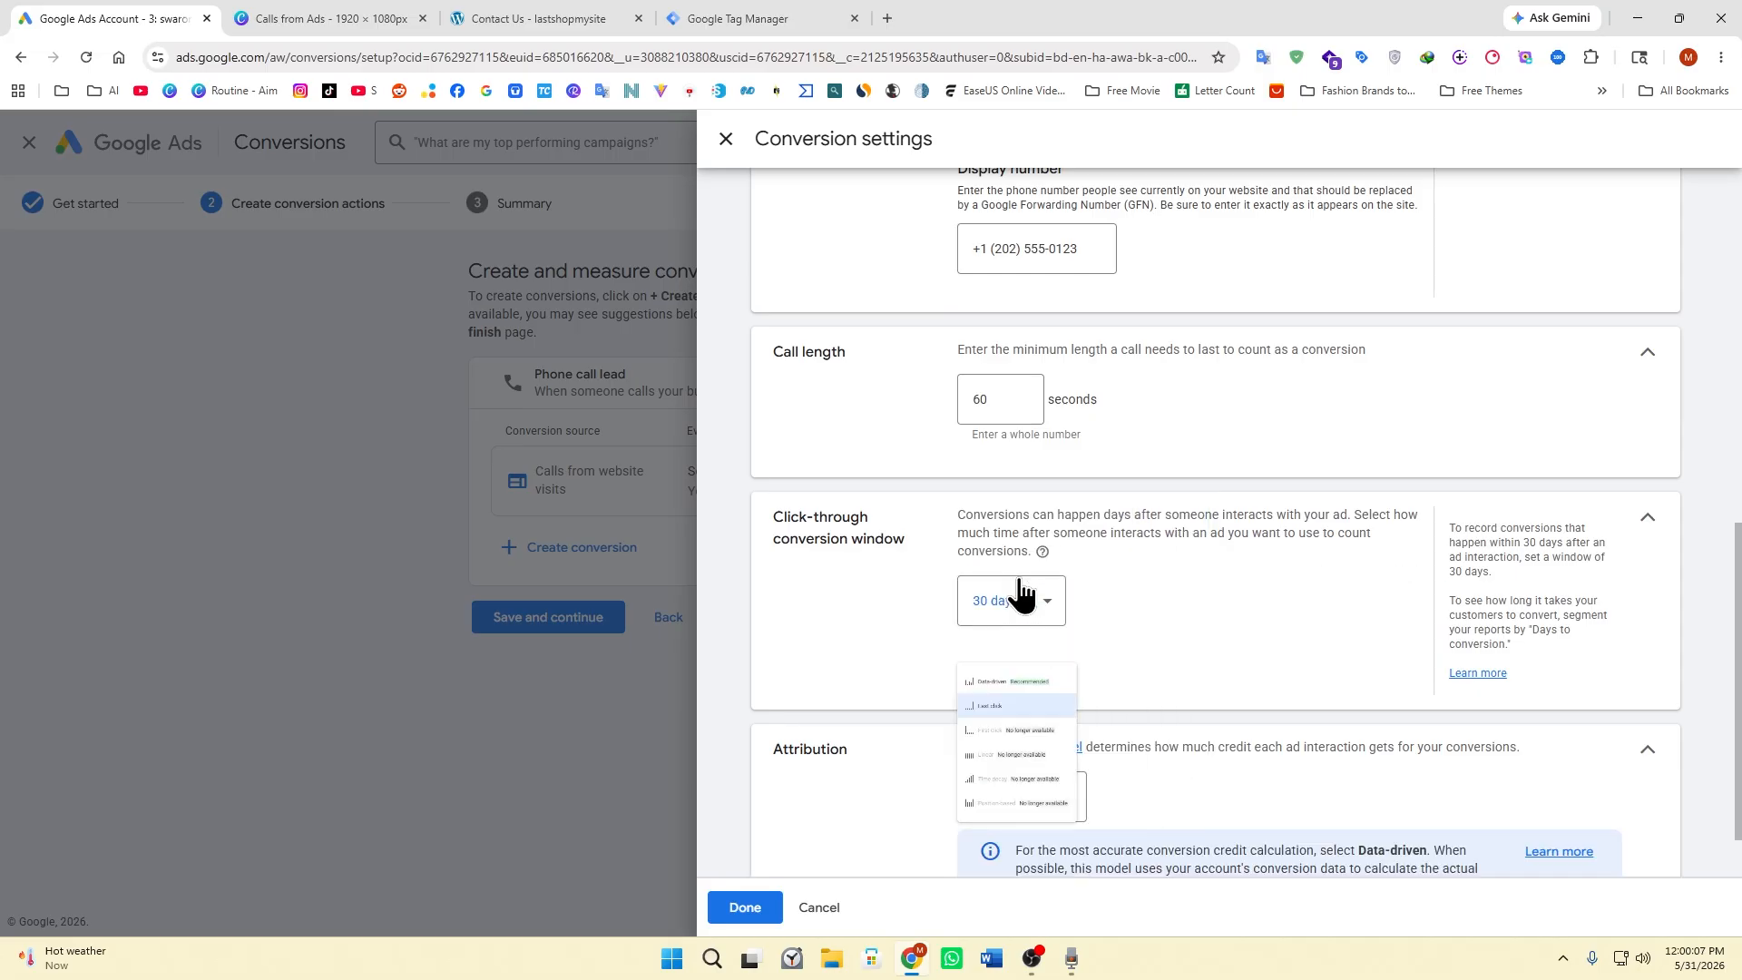
left_click(745, 907)
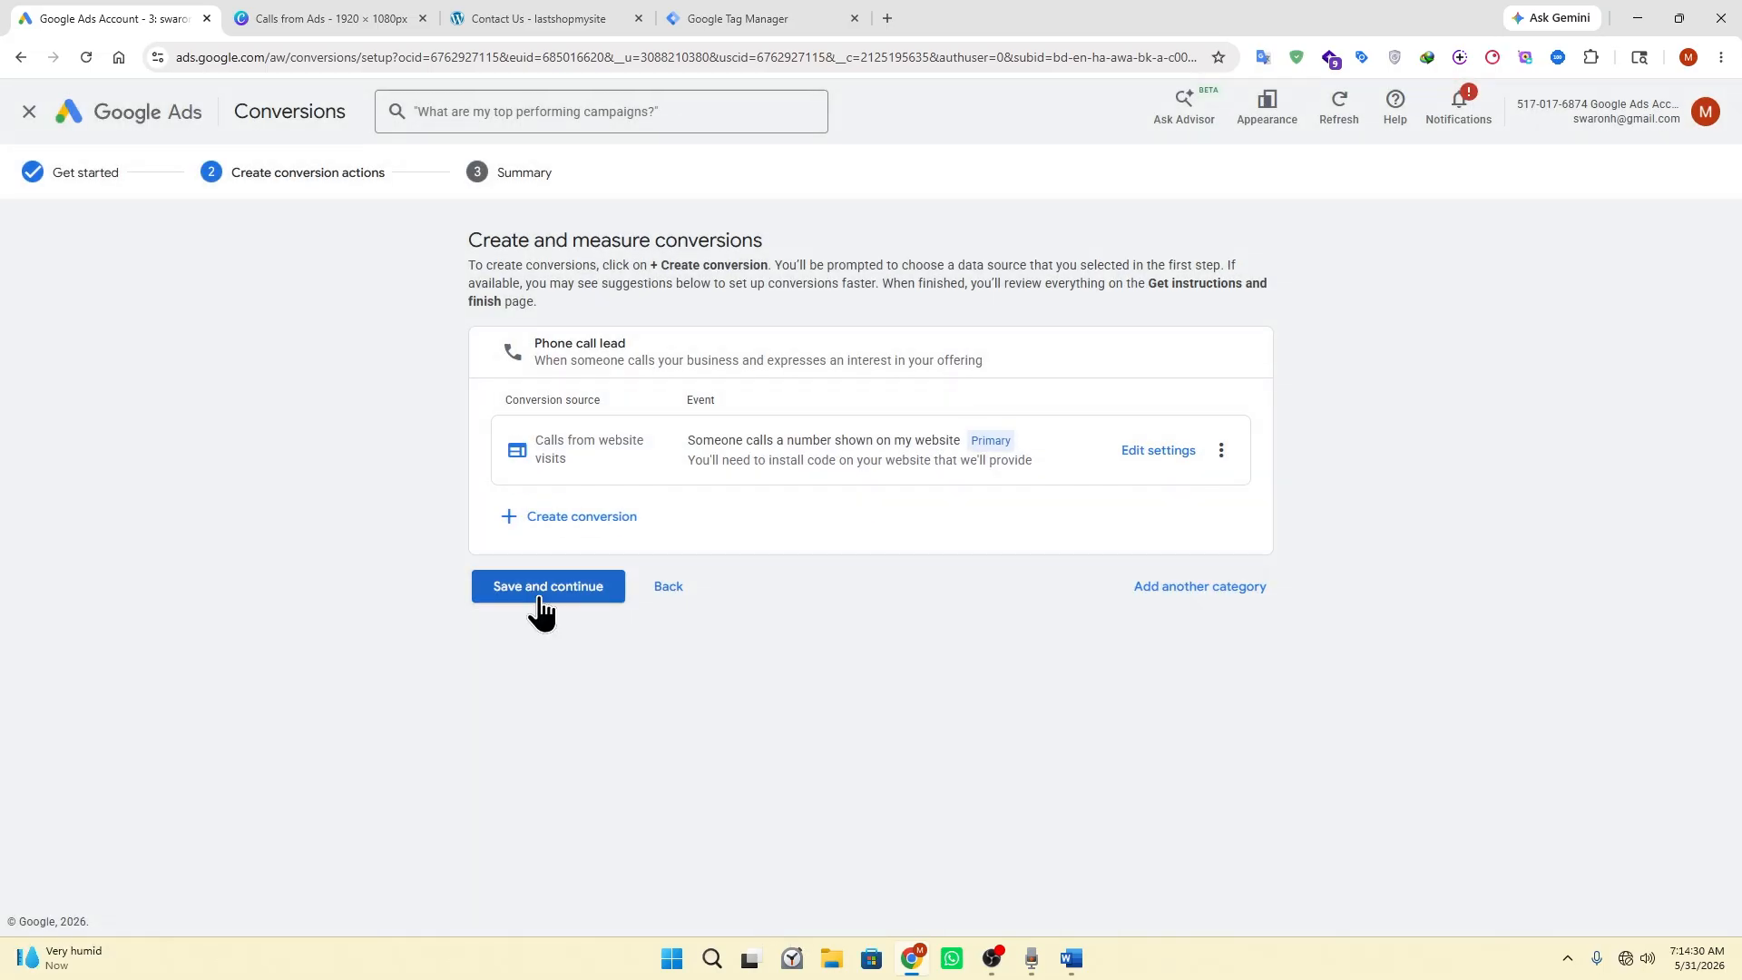
Save the new conversion action and copy the event snippet for the phone call lead.
left_click(541, 596)
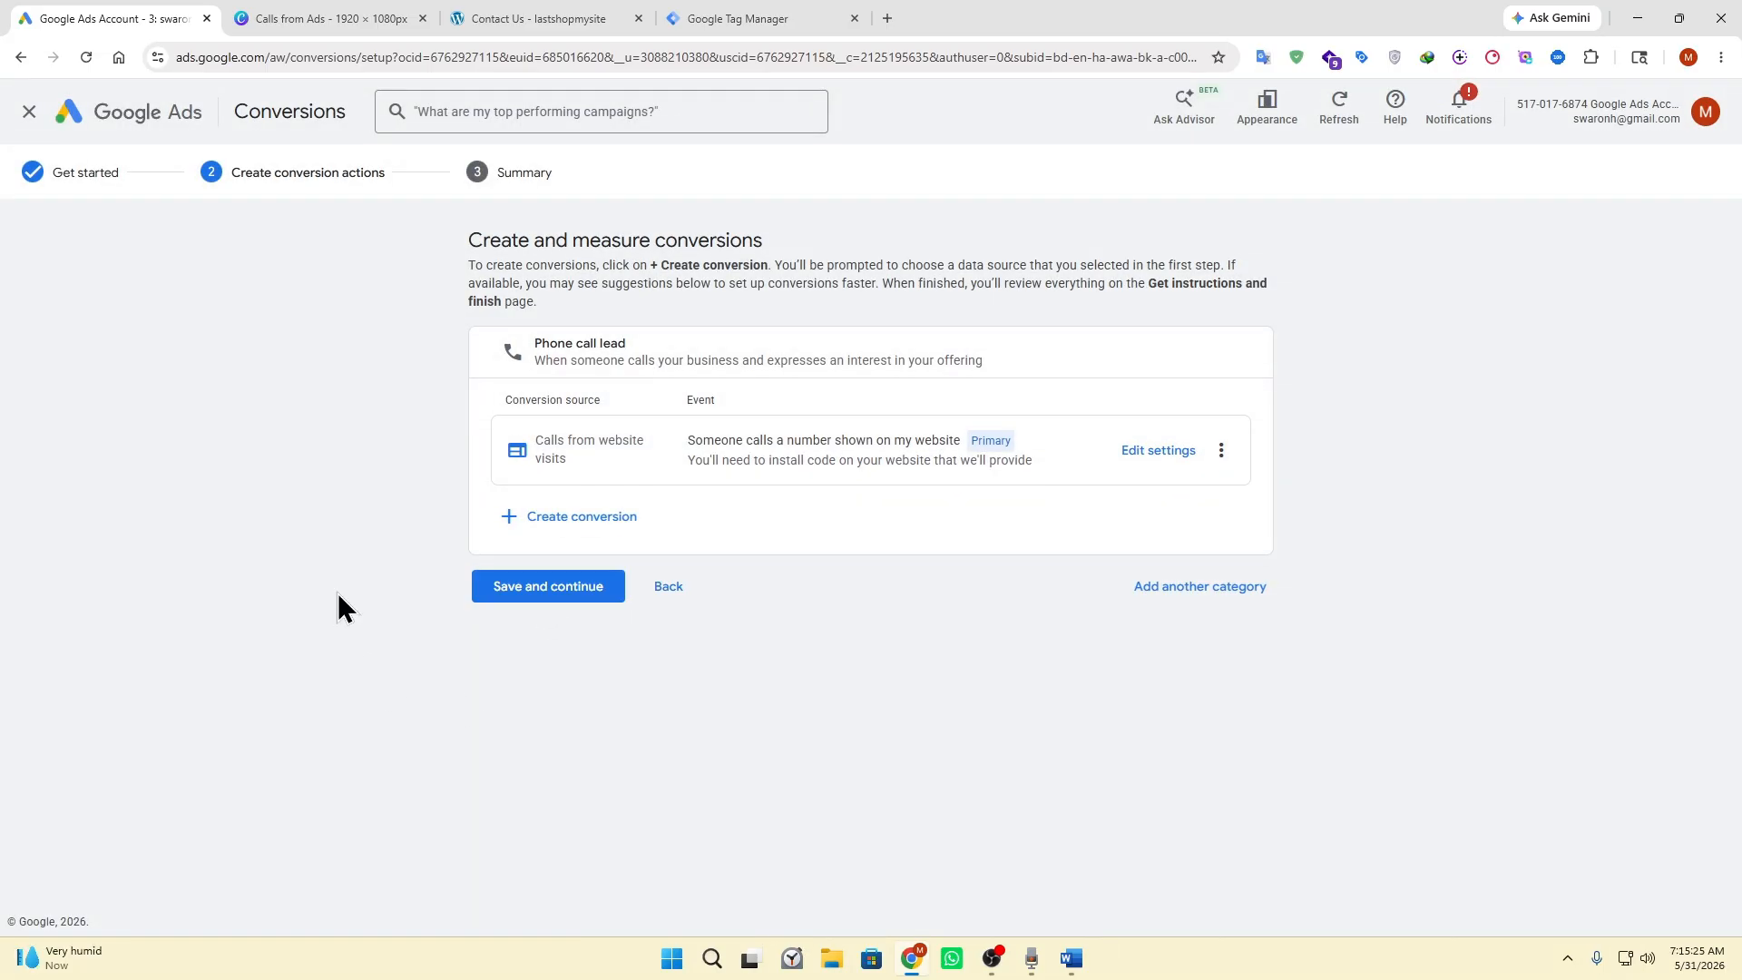
left_click(509, 594)
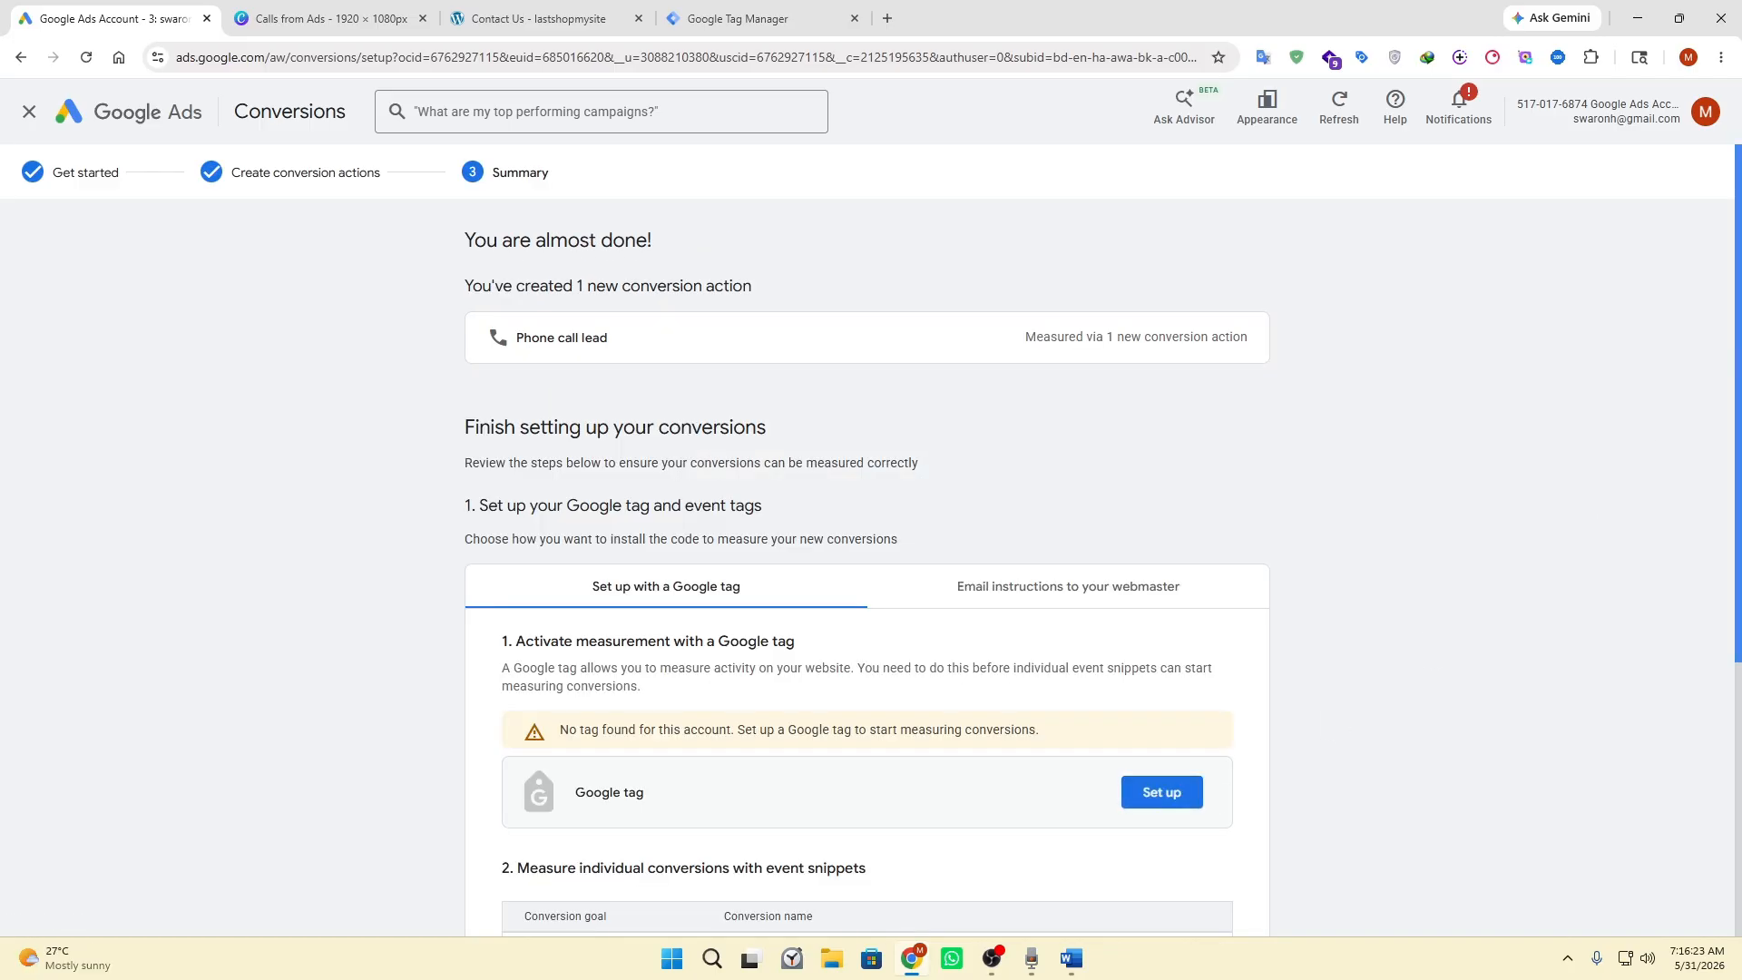
scroll(1306, 590, "down", 2)
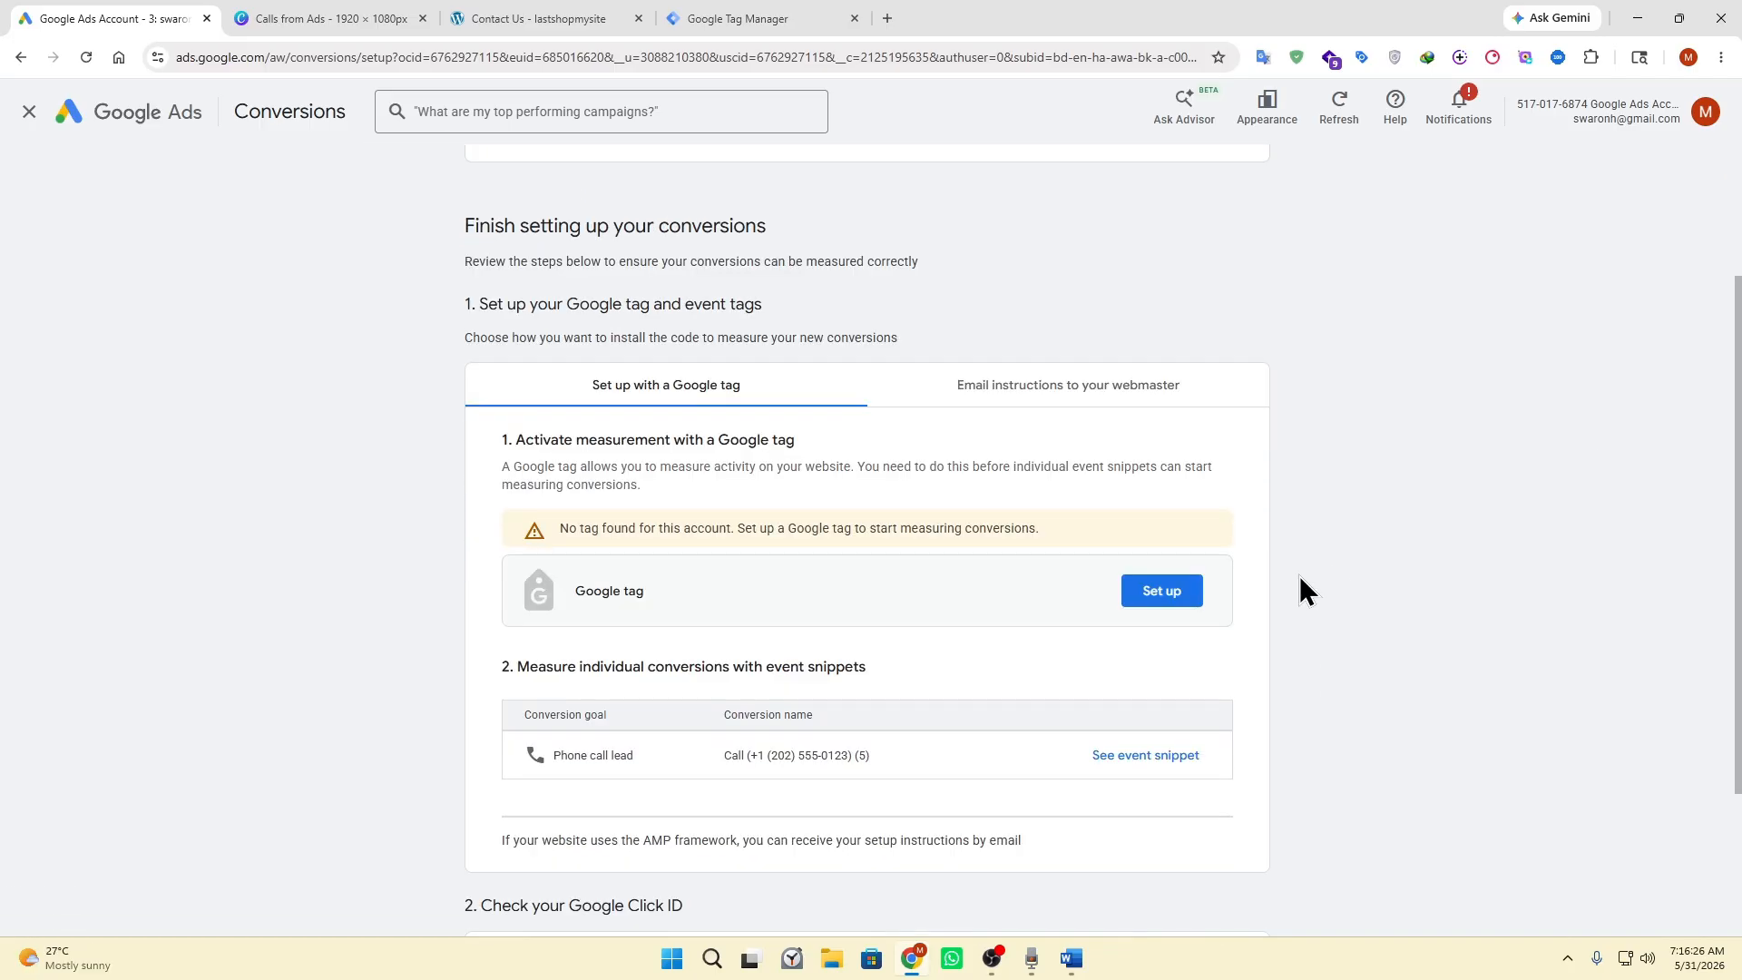
left_click(1140, 759)
left_click(558, 620)
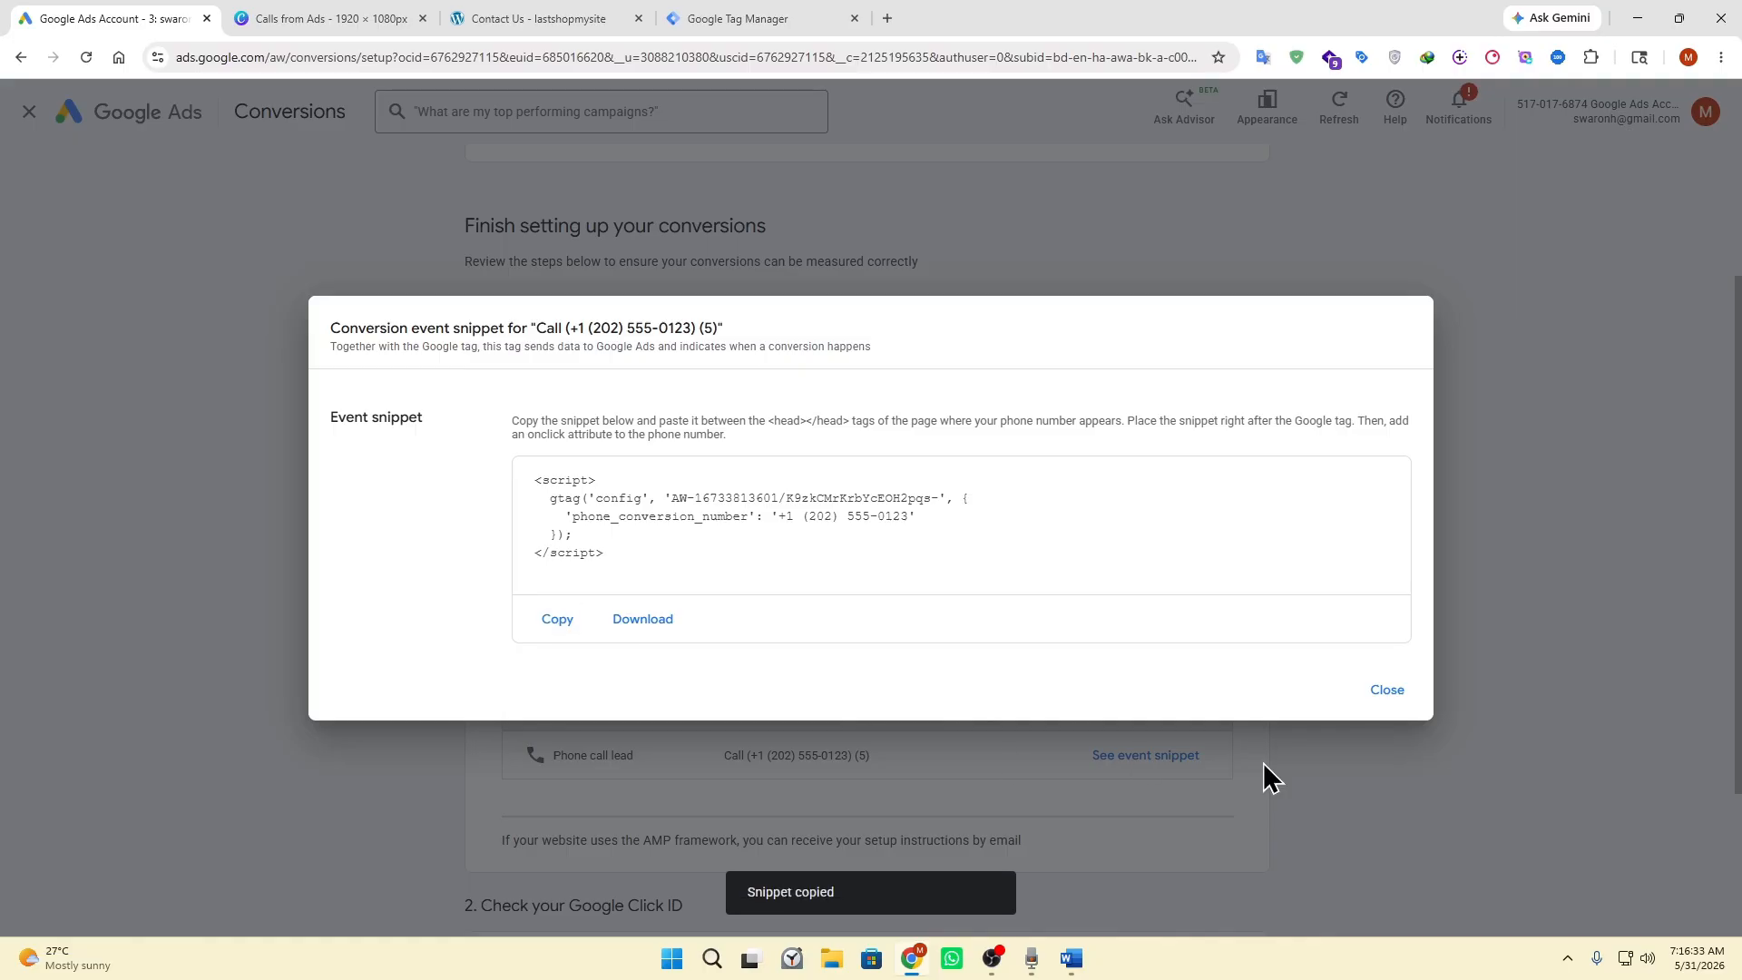
left_click(1387, 690)
Switch to Word, paste the event snippet into the blank document, and highlight its conversion ID and conversion label.
left_click(1071, 958)
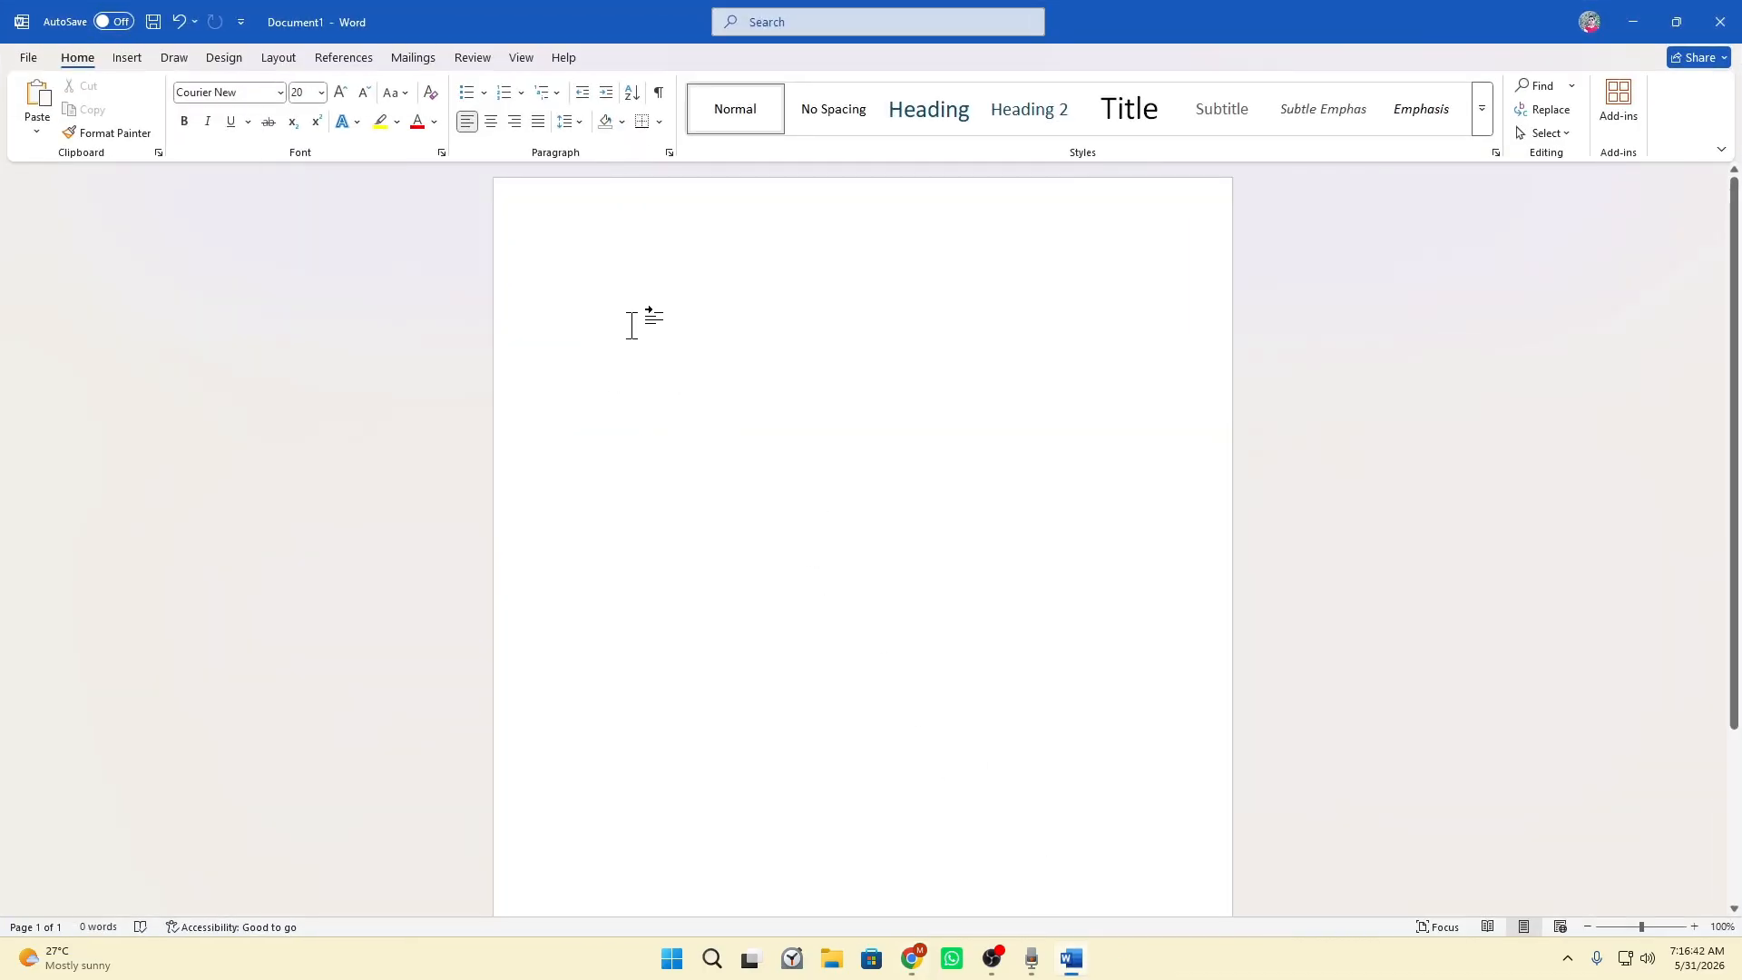
key("ctrl+v")
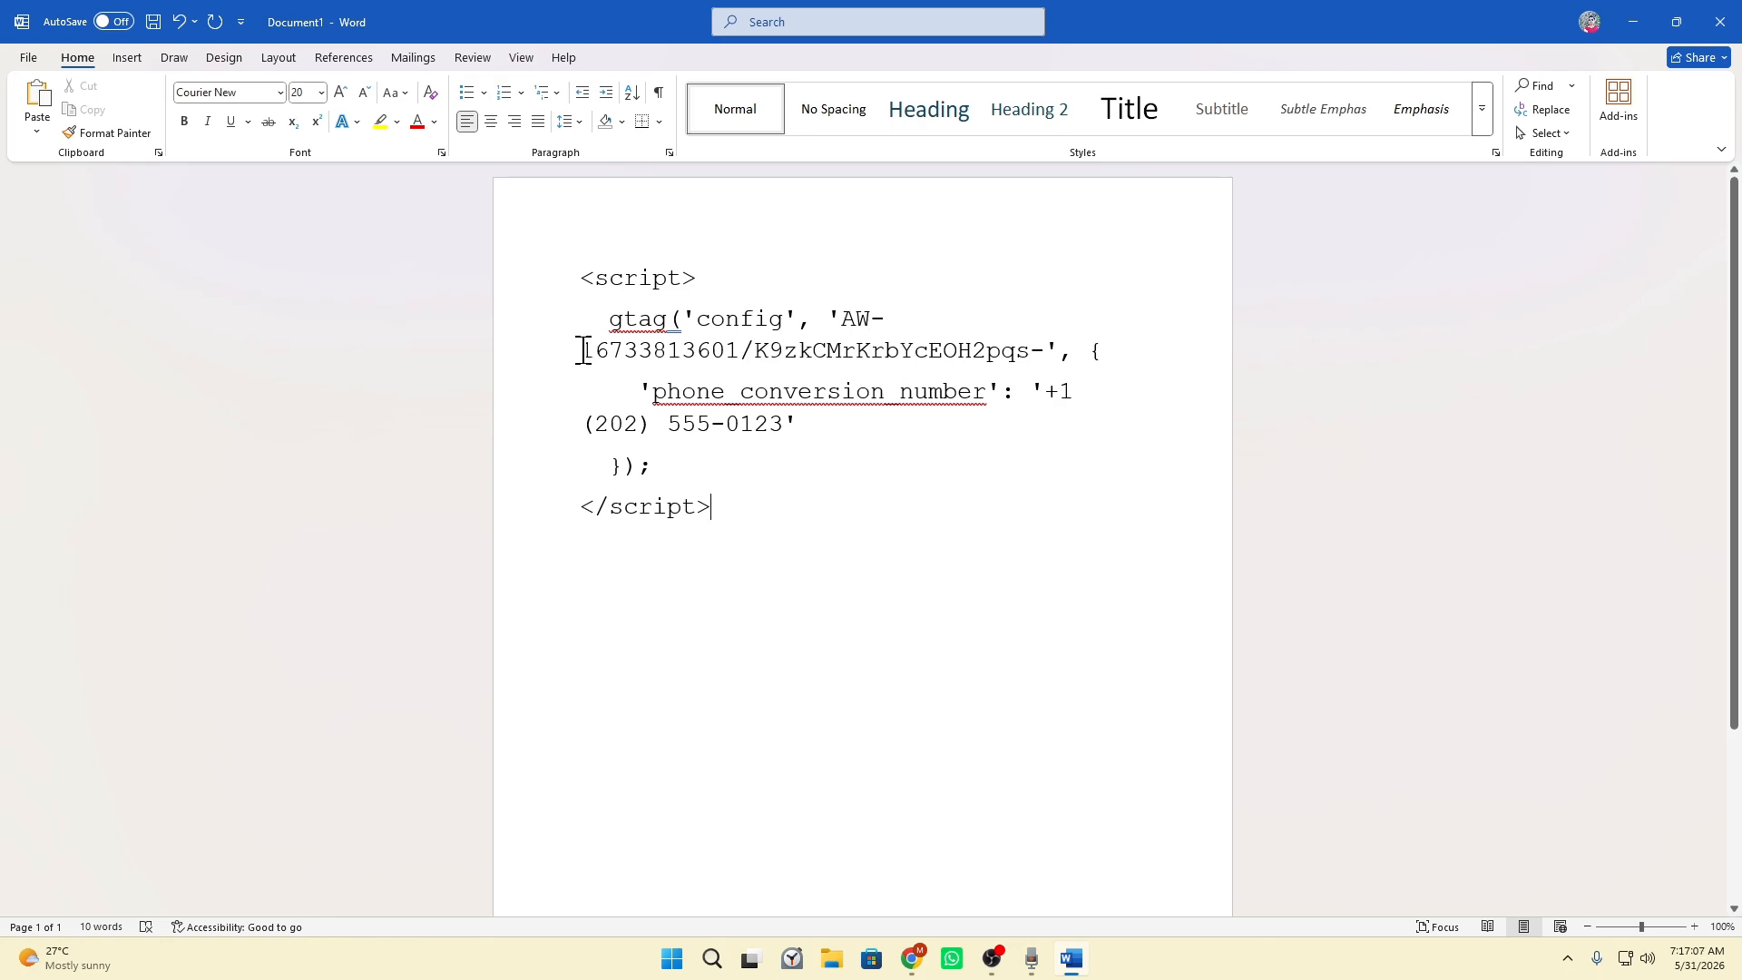
left_click_drag(581, 350, 1040, 348)
left_click(741, 349)
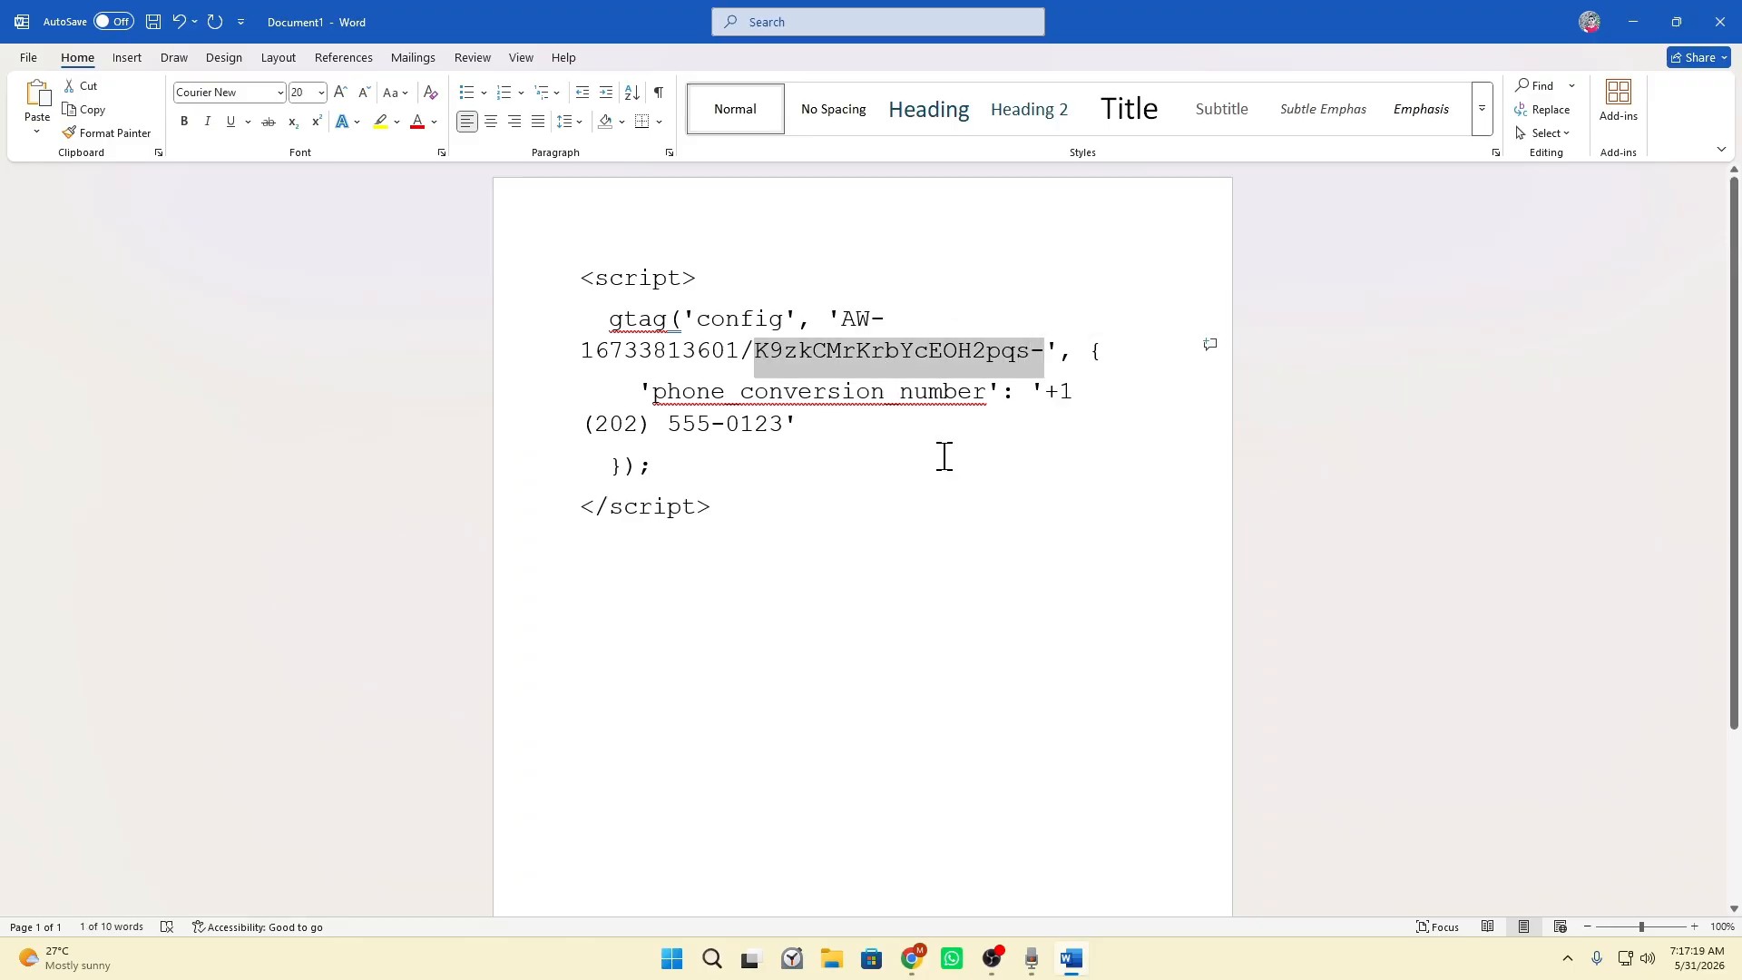
left_click(961, 536)
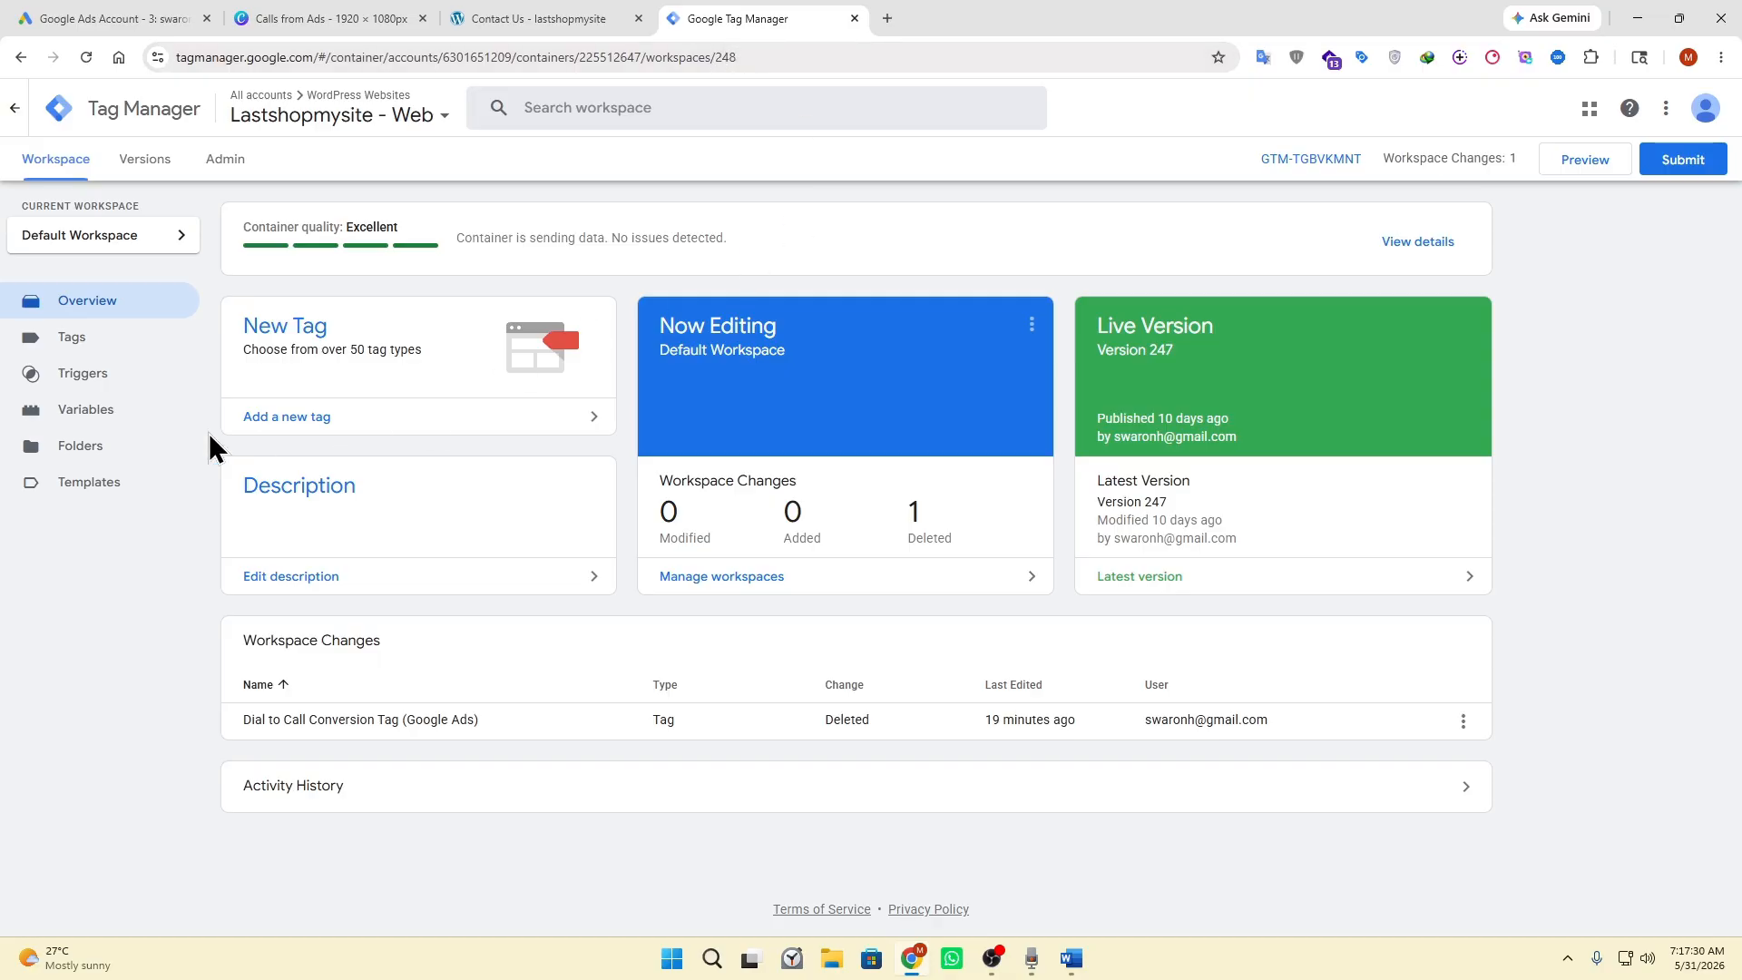
In Google Tag Manager, start a new tag of type Google Ads Calls from Website Conversion.
left_click(72, 341)
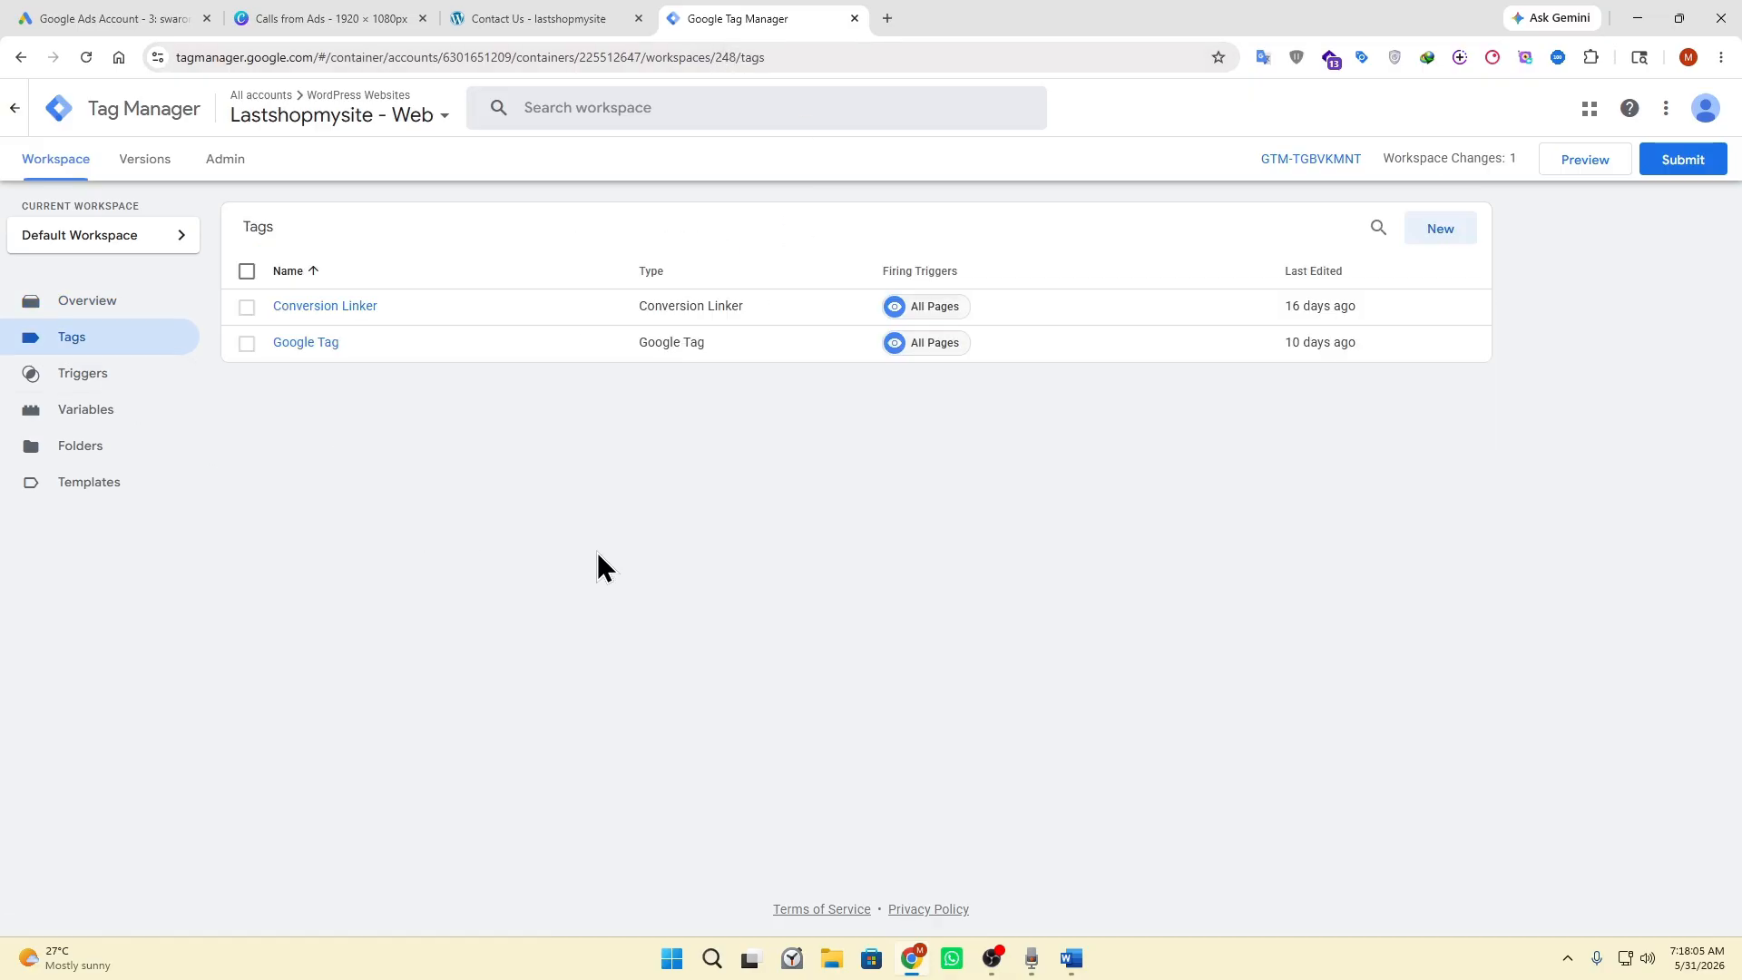
left_click(1438, 234)
left_click(770, 264)
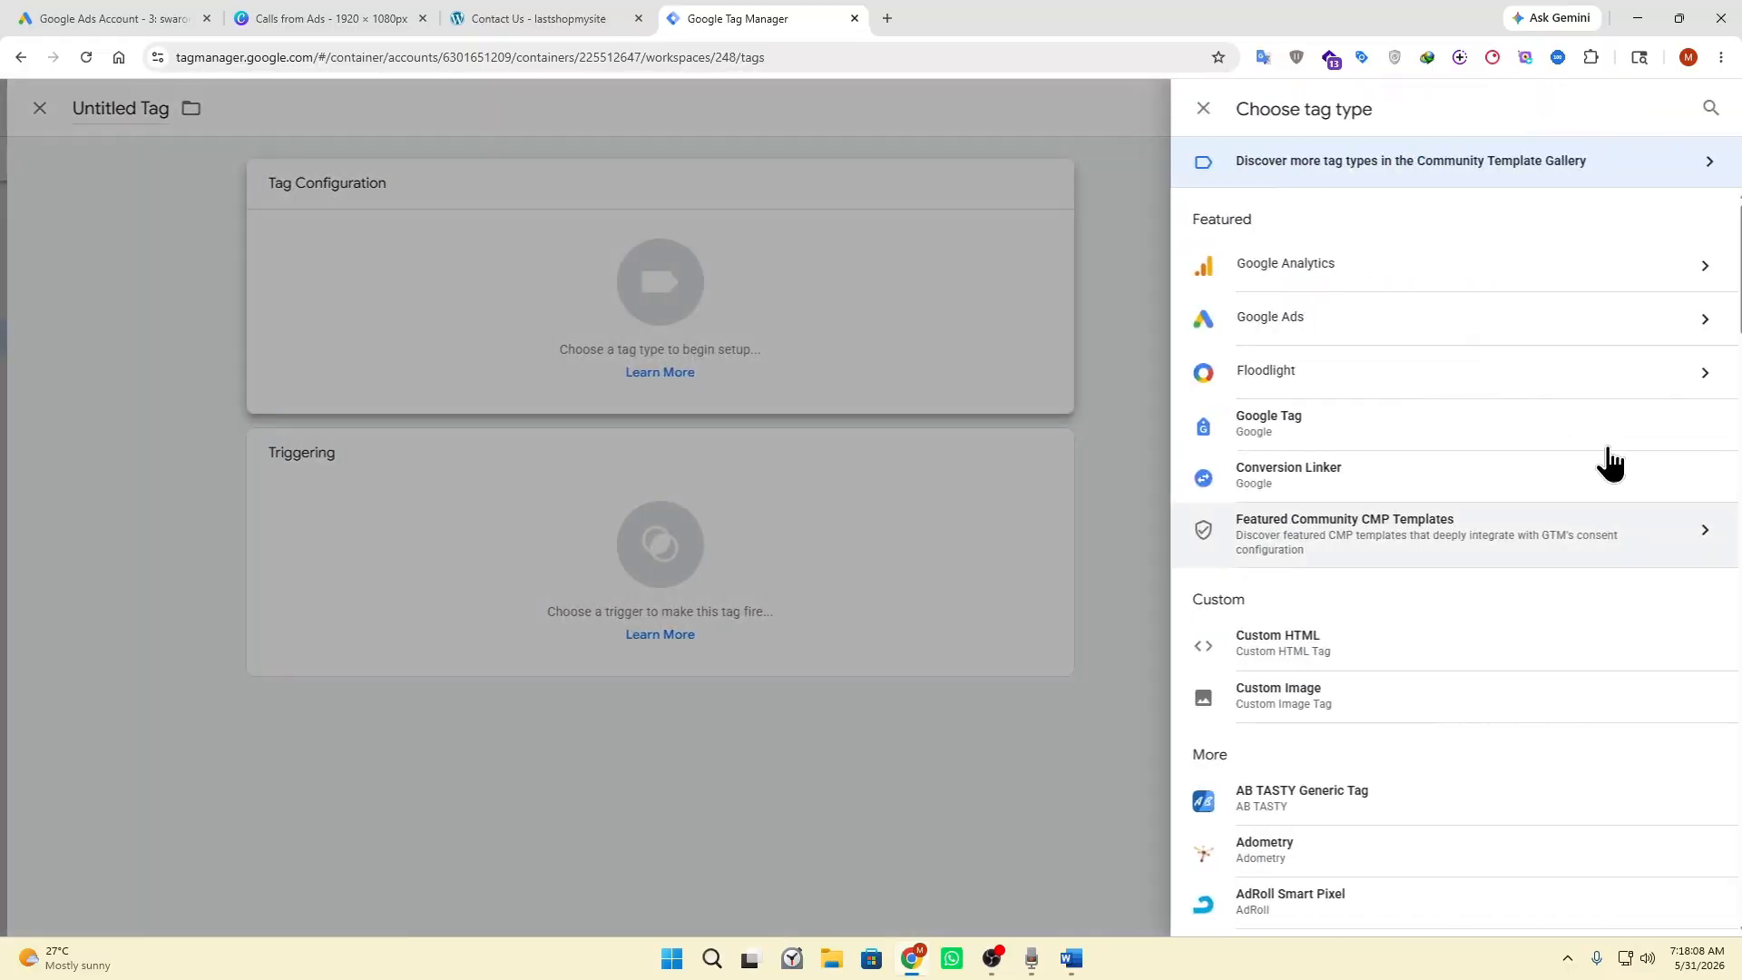
left_click(1297, 317)
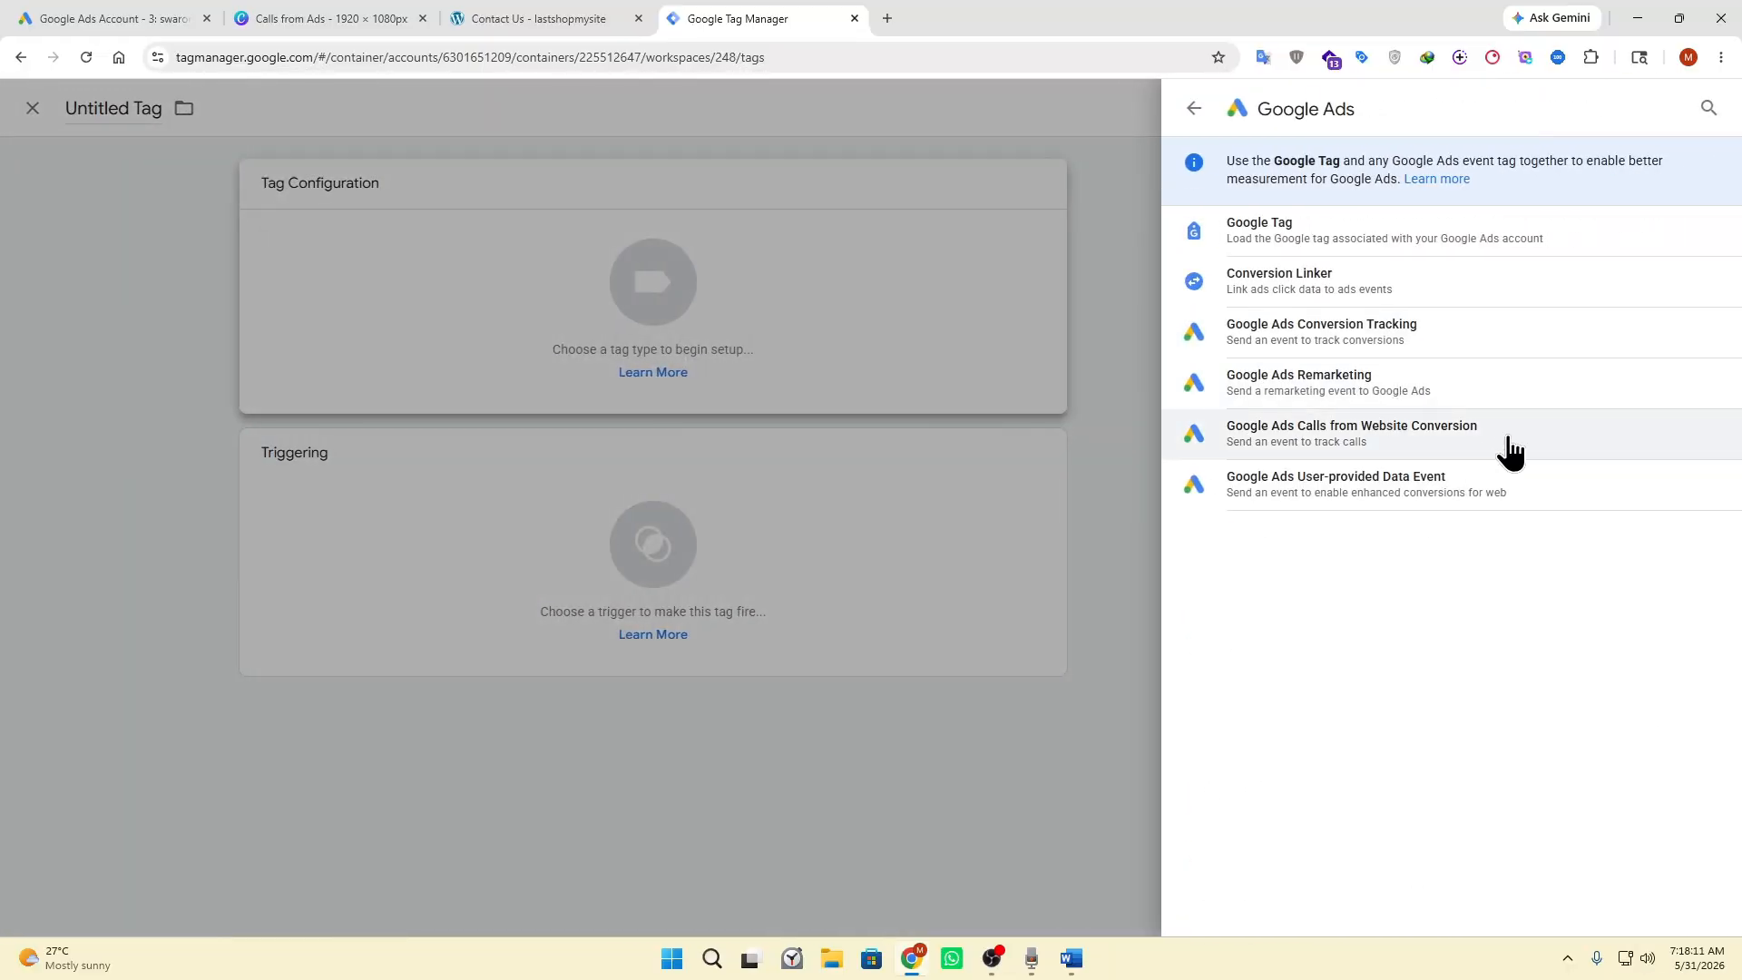
left_click(1510, 449)
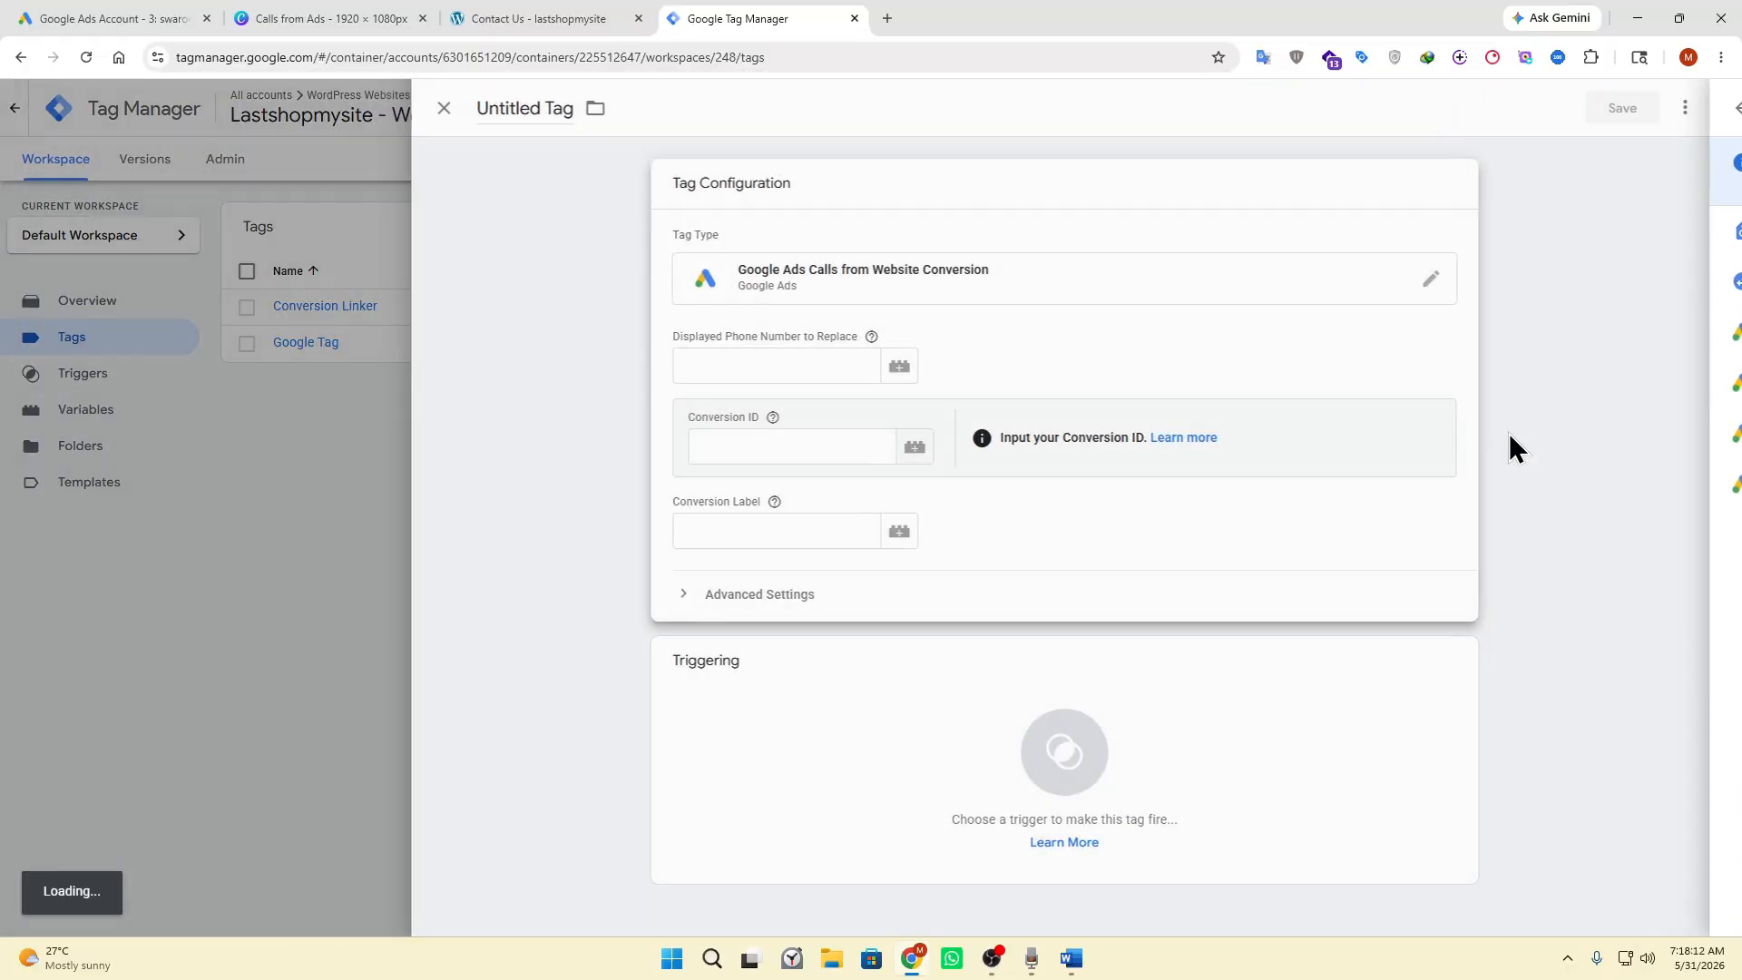
Copy the phone number from the website's contact page into the tag's Displayed Phone Number to Replace.
left_click(761, 365)
left_click(521, 16)
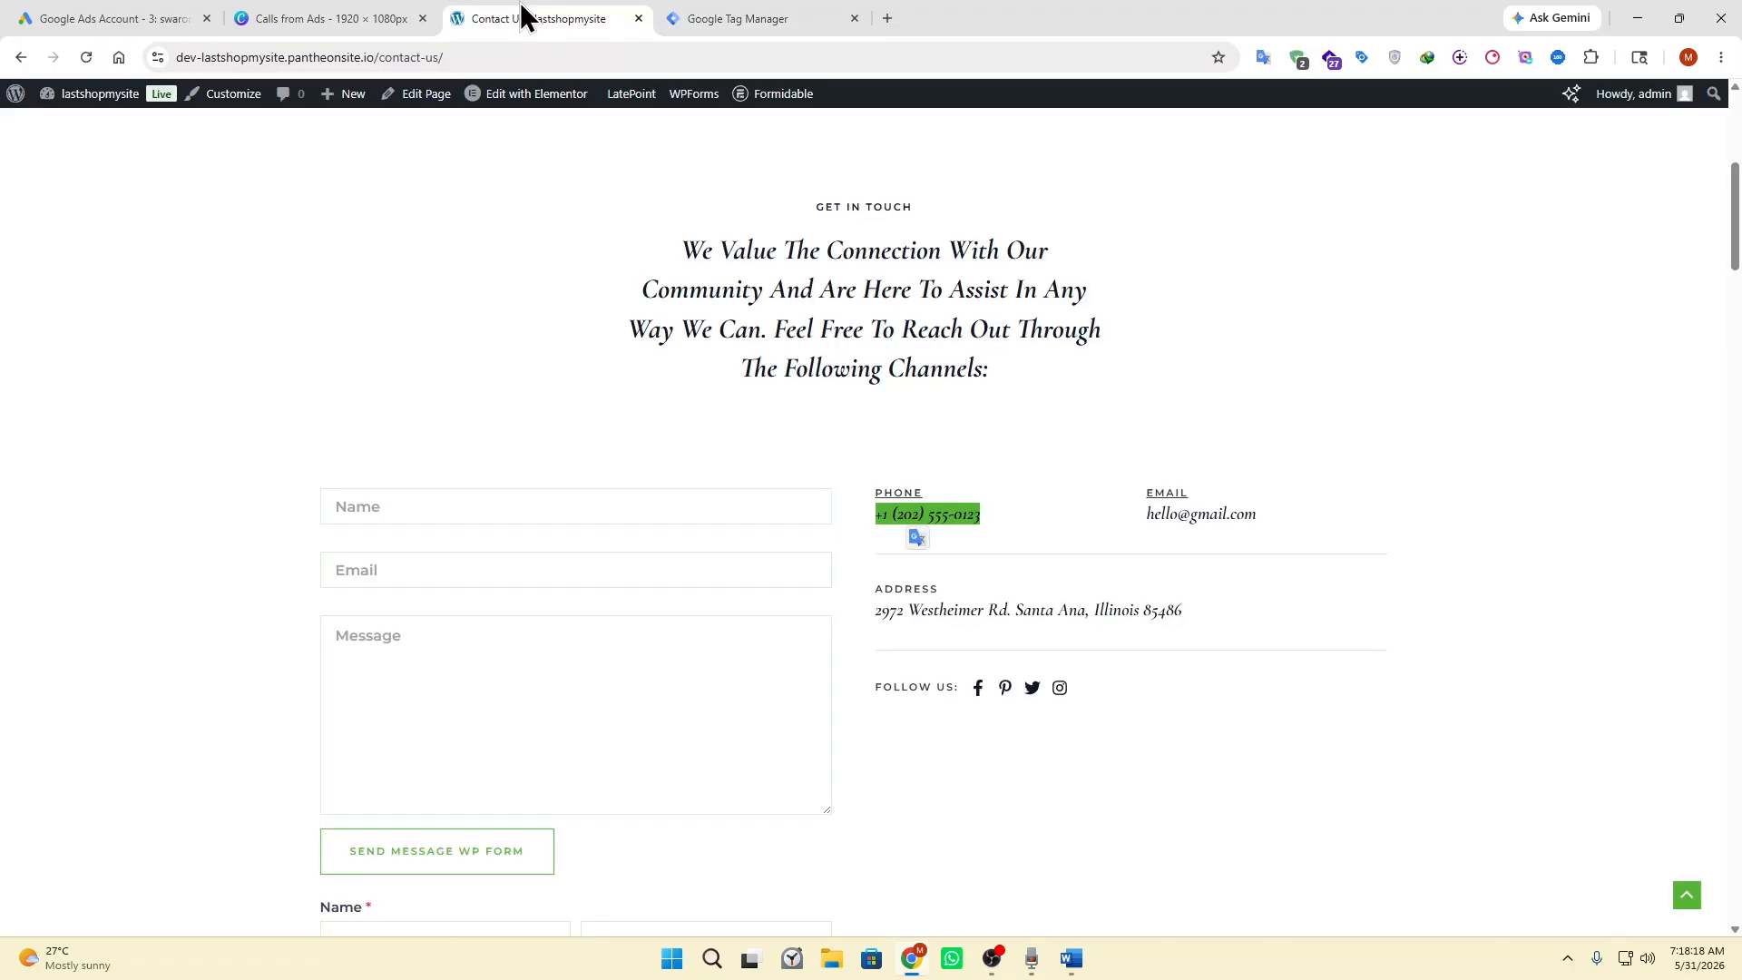
key("ctrl+c")
key("ctrl+Tab")
key("ctrl+v")
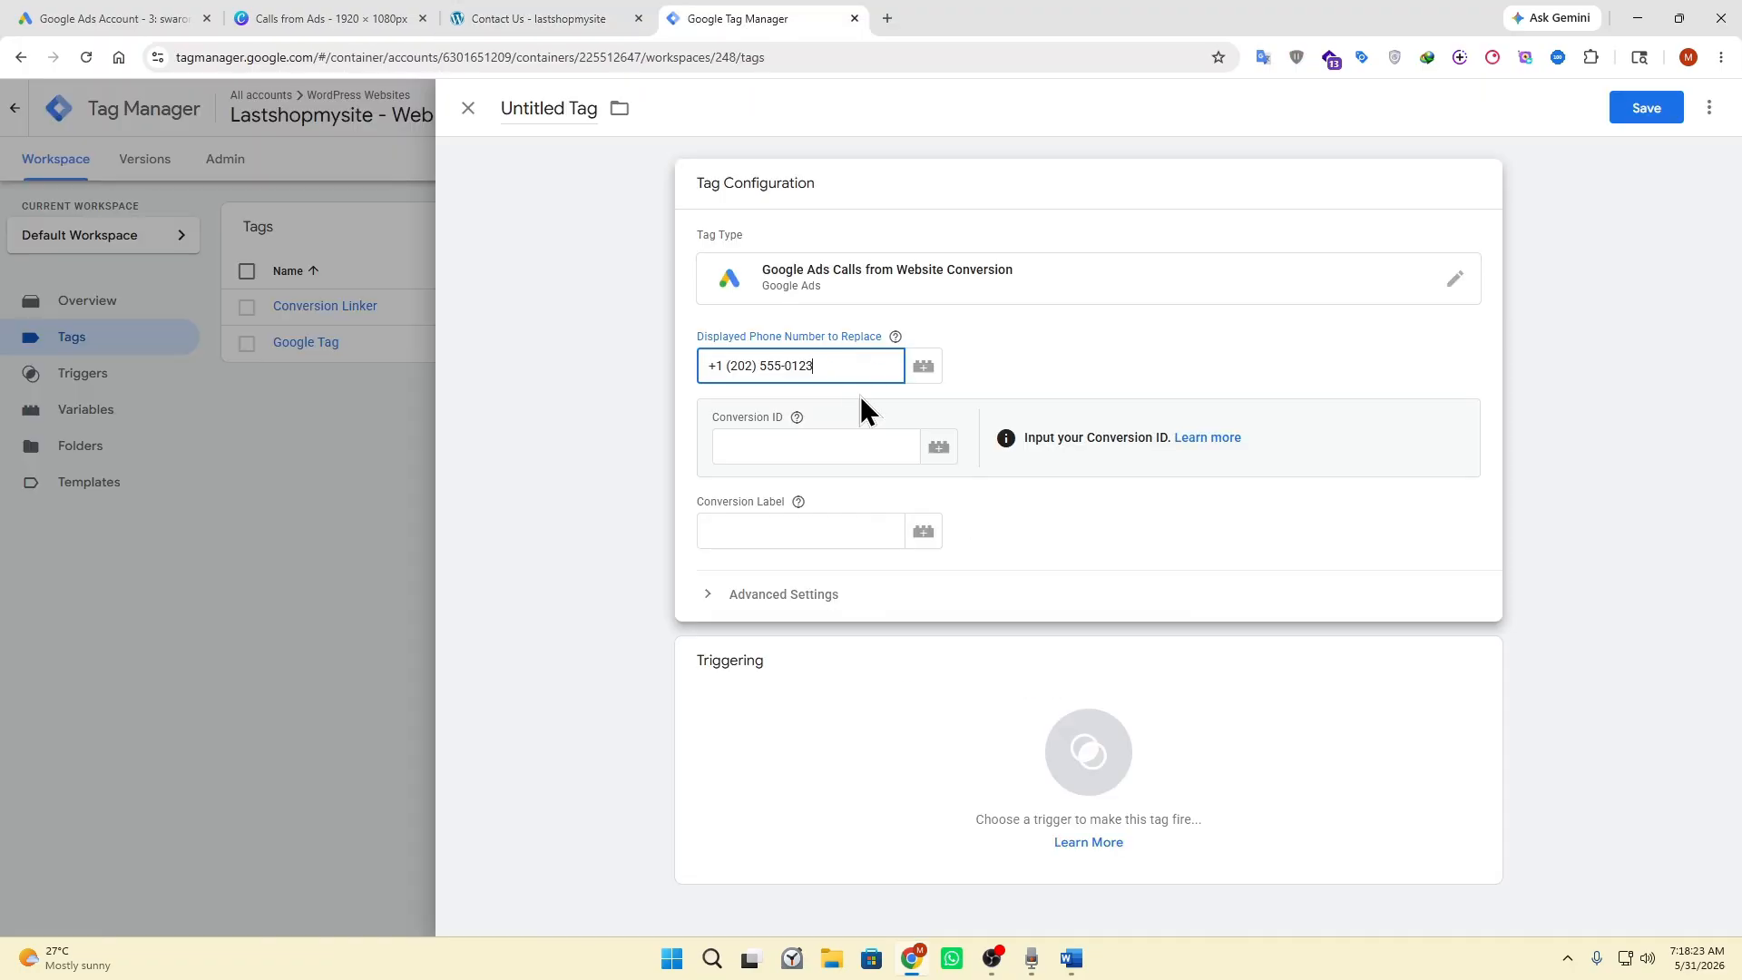
Copy the conversion ID and conversion label from the event snippet in Word into the matching fields of the Tag Manager tag.
left_click(787, 444)
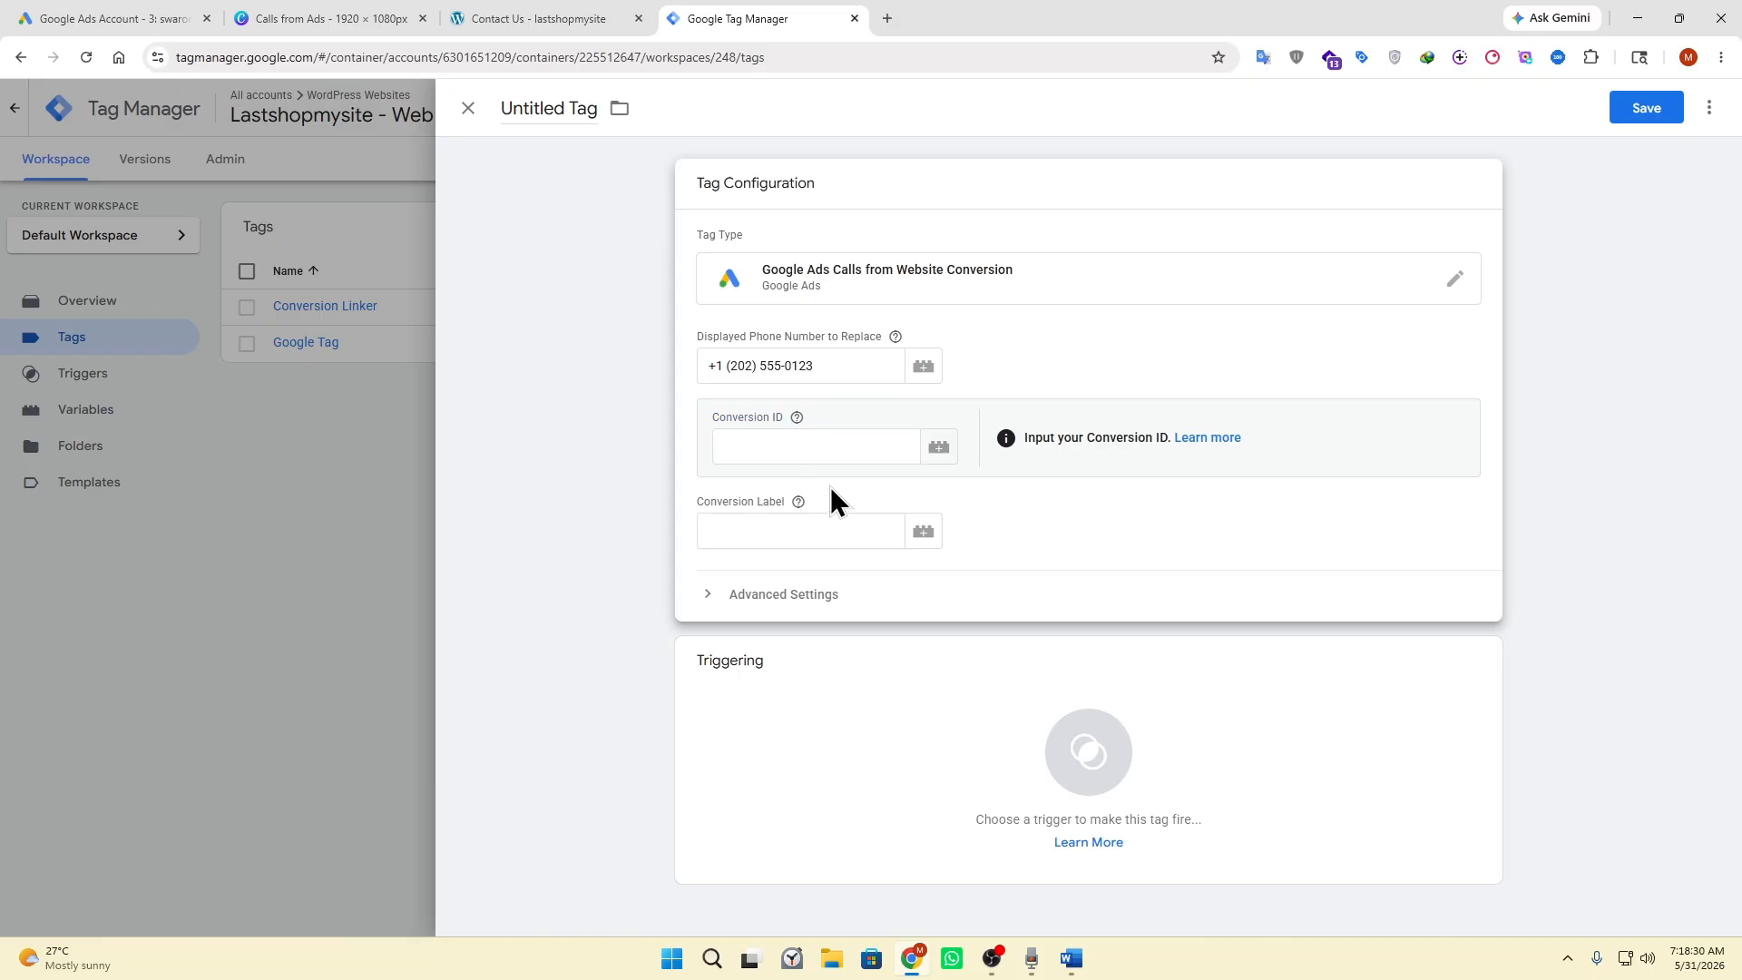
key("alt+Tab")
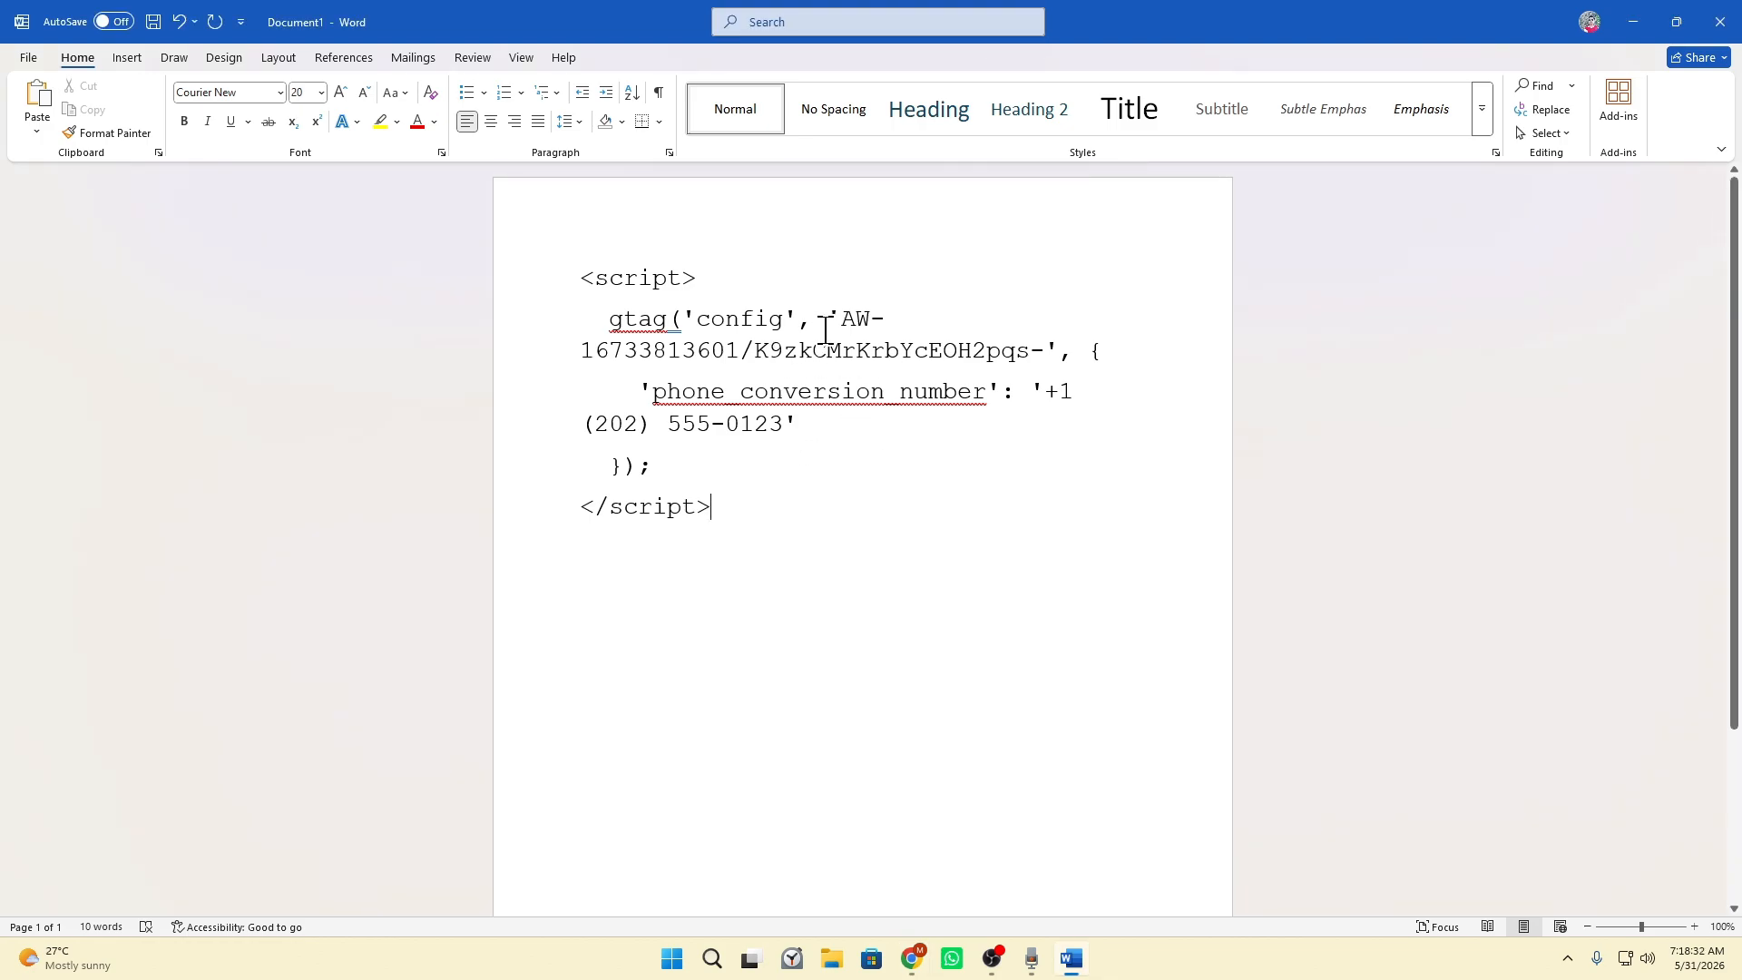
left_click_drag(581, 351, 1043, 351)
left_click(758, 349)
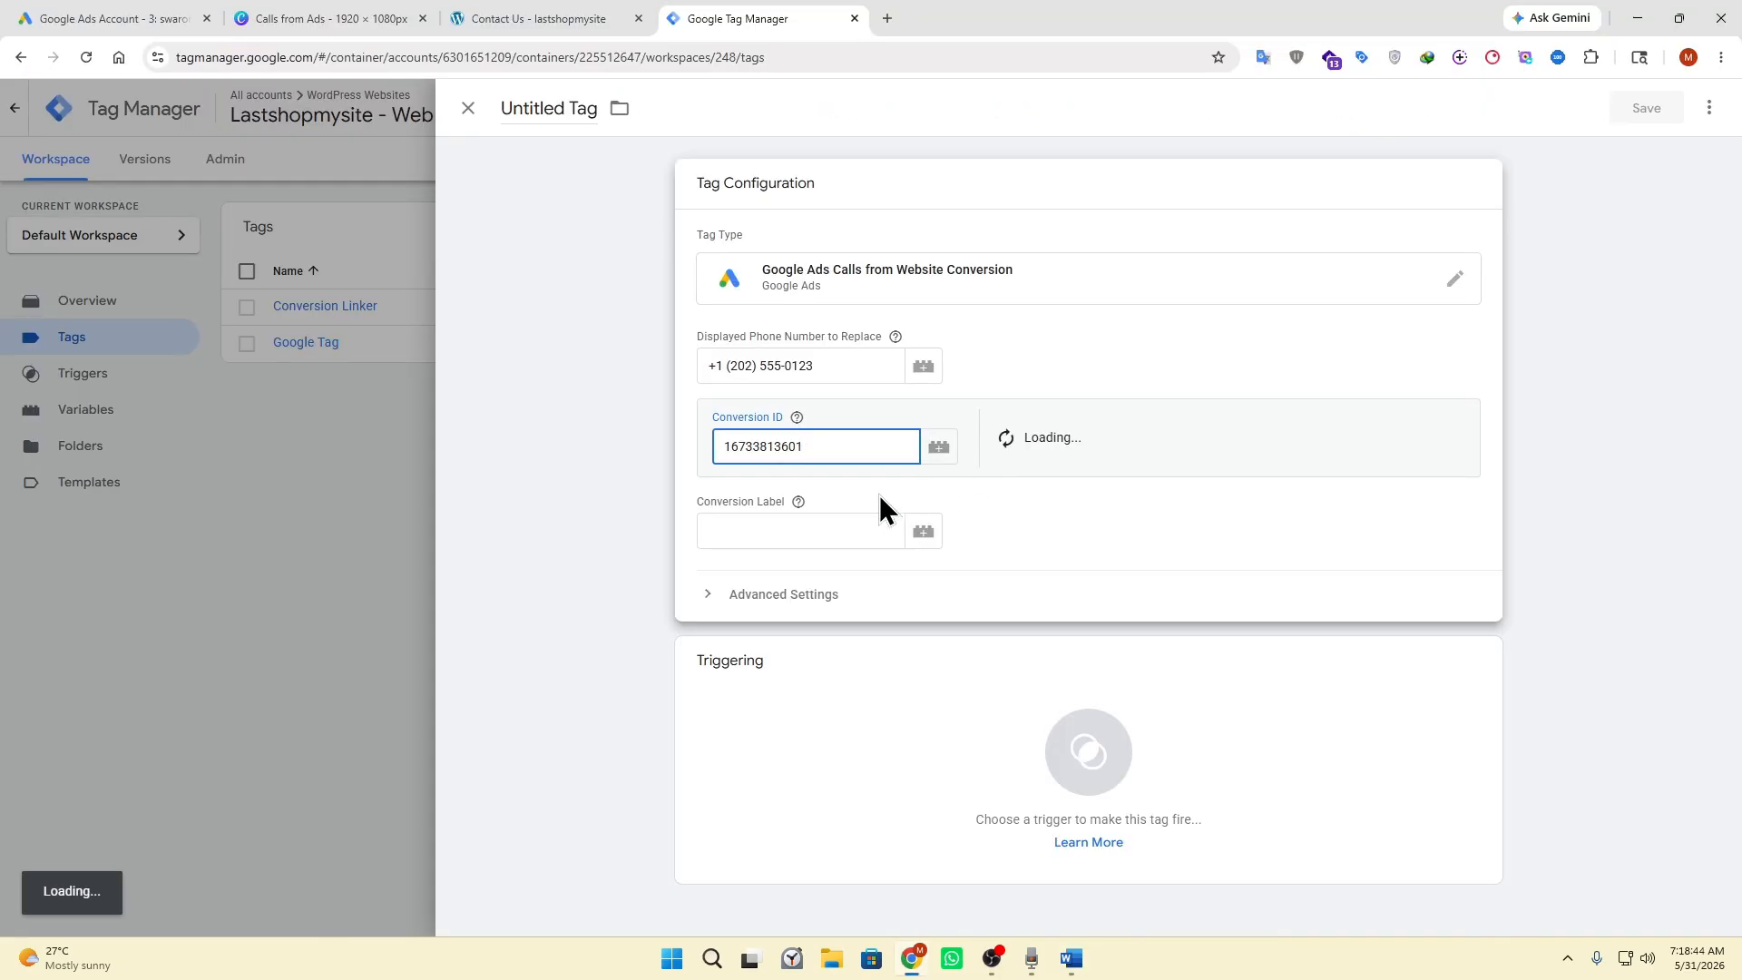
left_click(862, 524)
key("ctrl+v")
Add the All Pages trigger to the tag and save it as "Google Ads Dial to Call Conversion Tracking Tag".
left_click(871, 735)
left_click(574, 196)
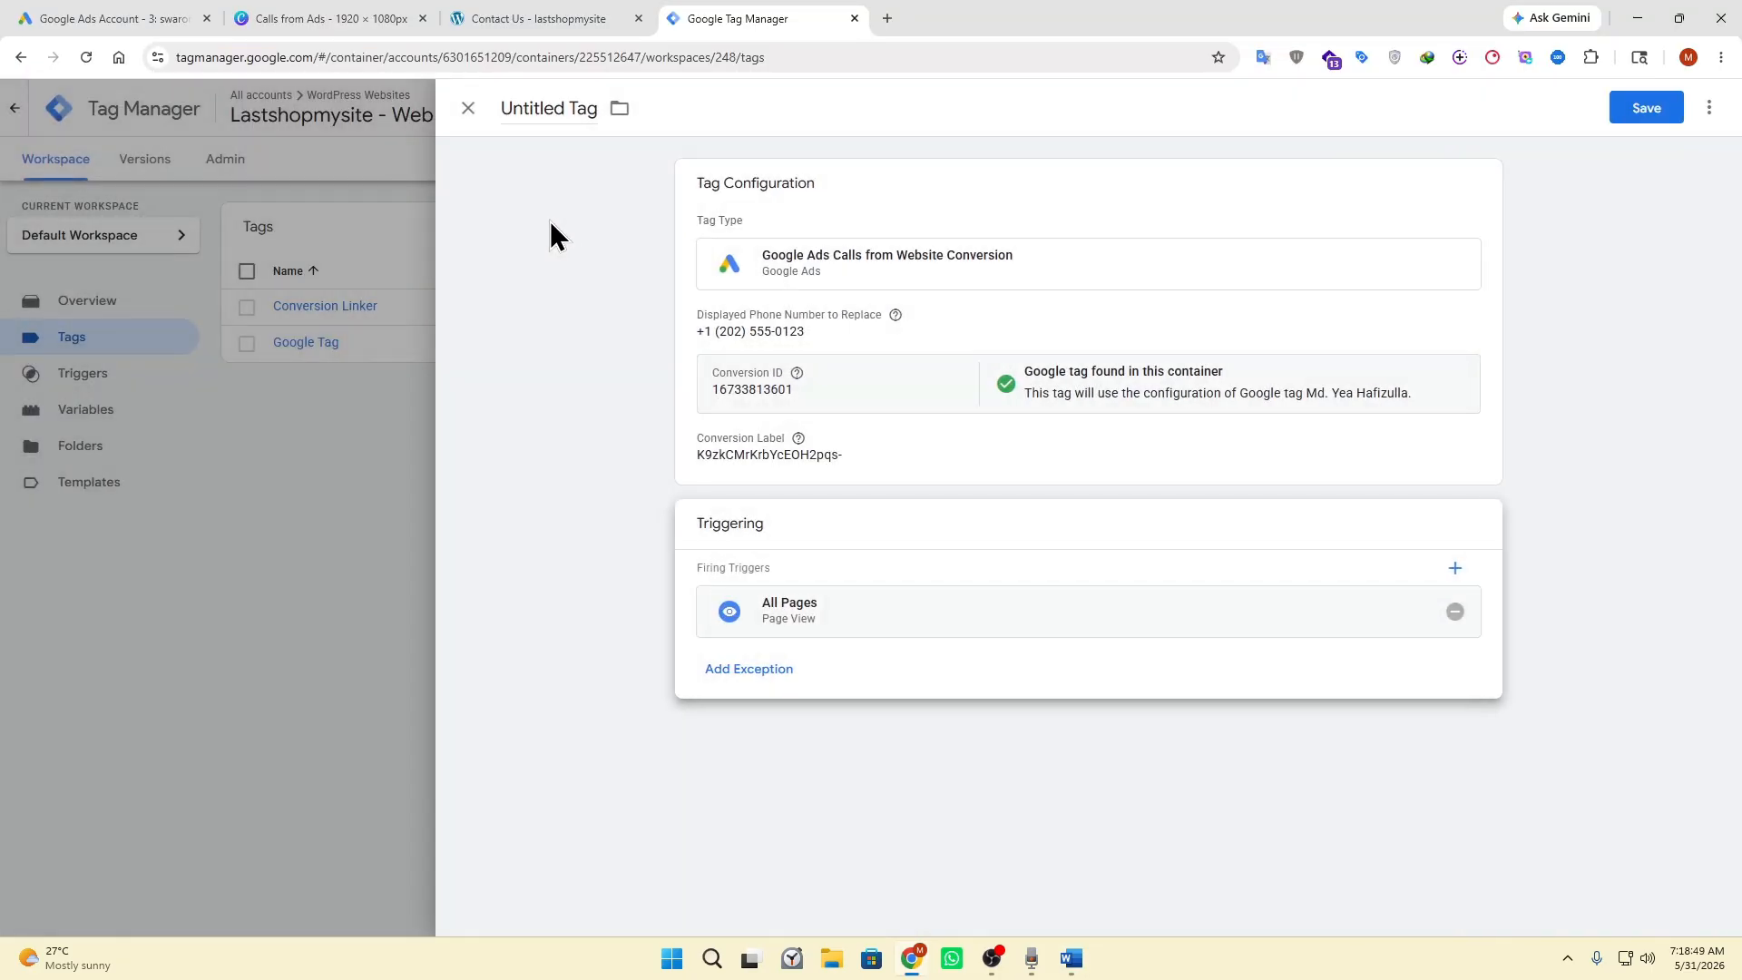
left_click_drag(564, 109, 503, 118)
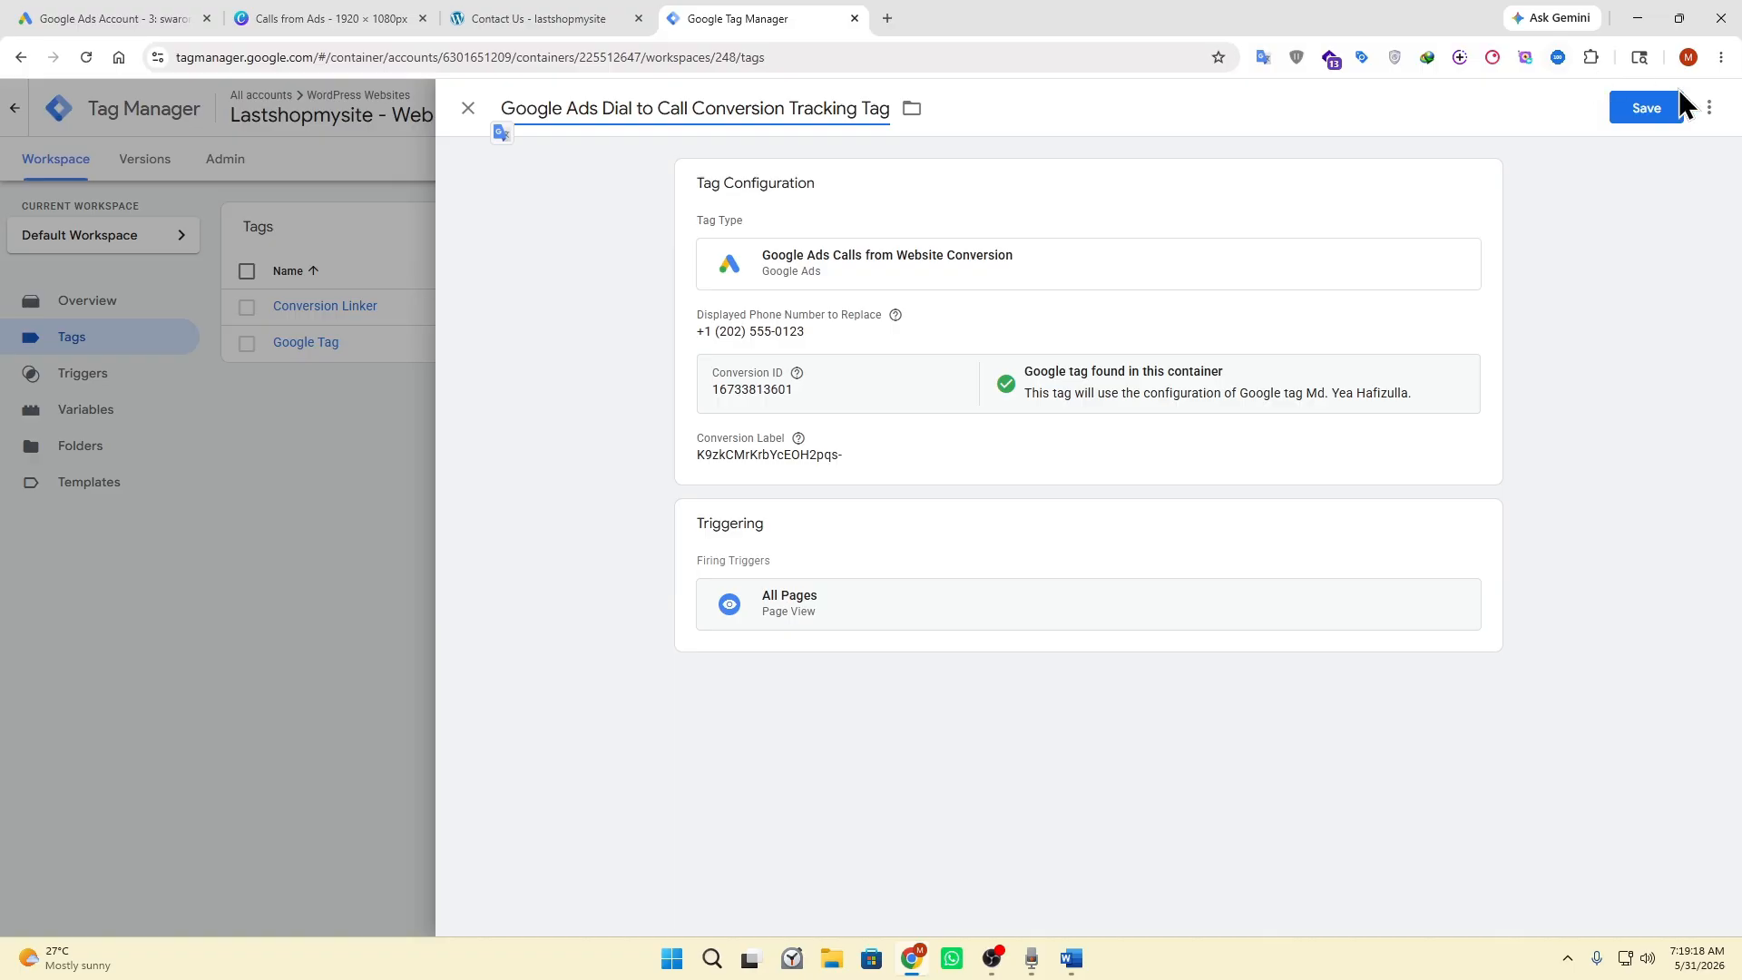
left_click(1665, 111)
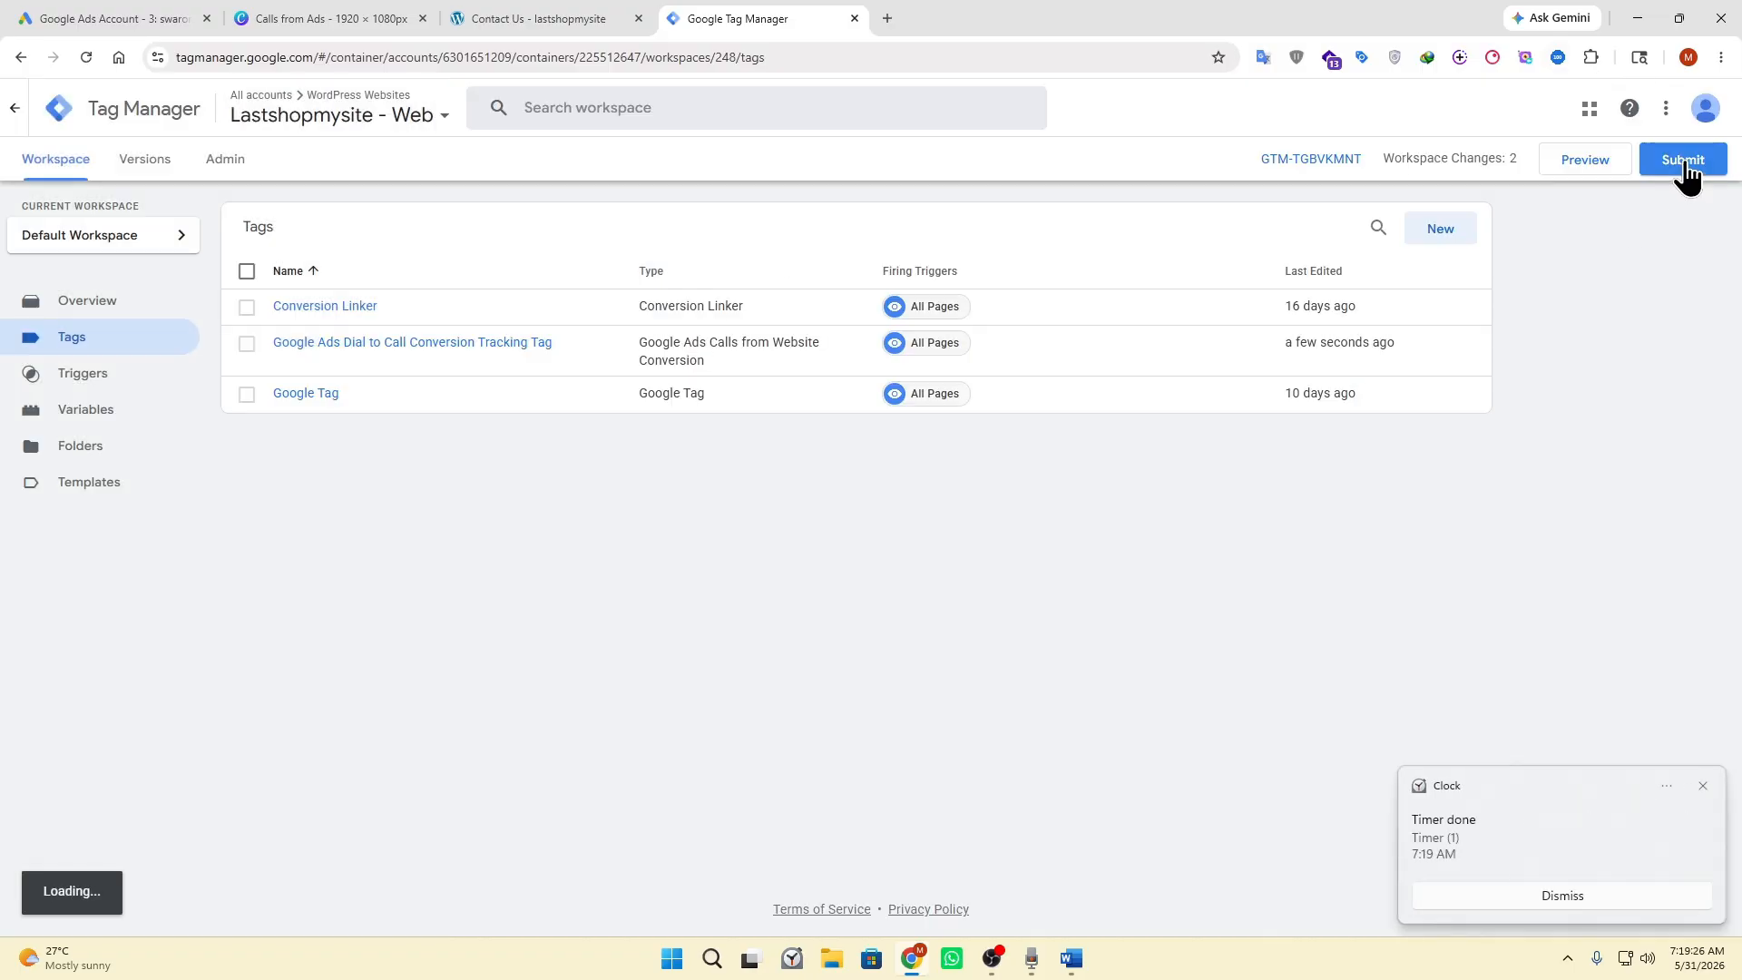
Submit and publish the workspace changes of the Lastshopmysite container.
left_click(1683, 164)
left_click(1675, 108)
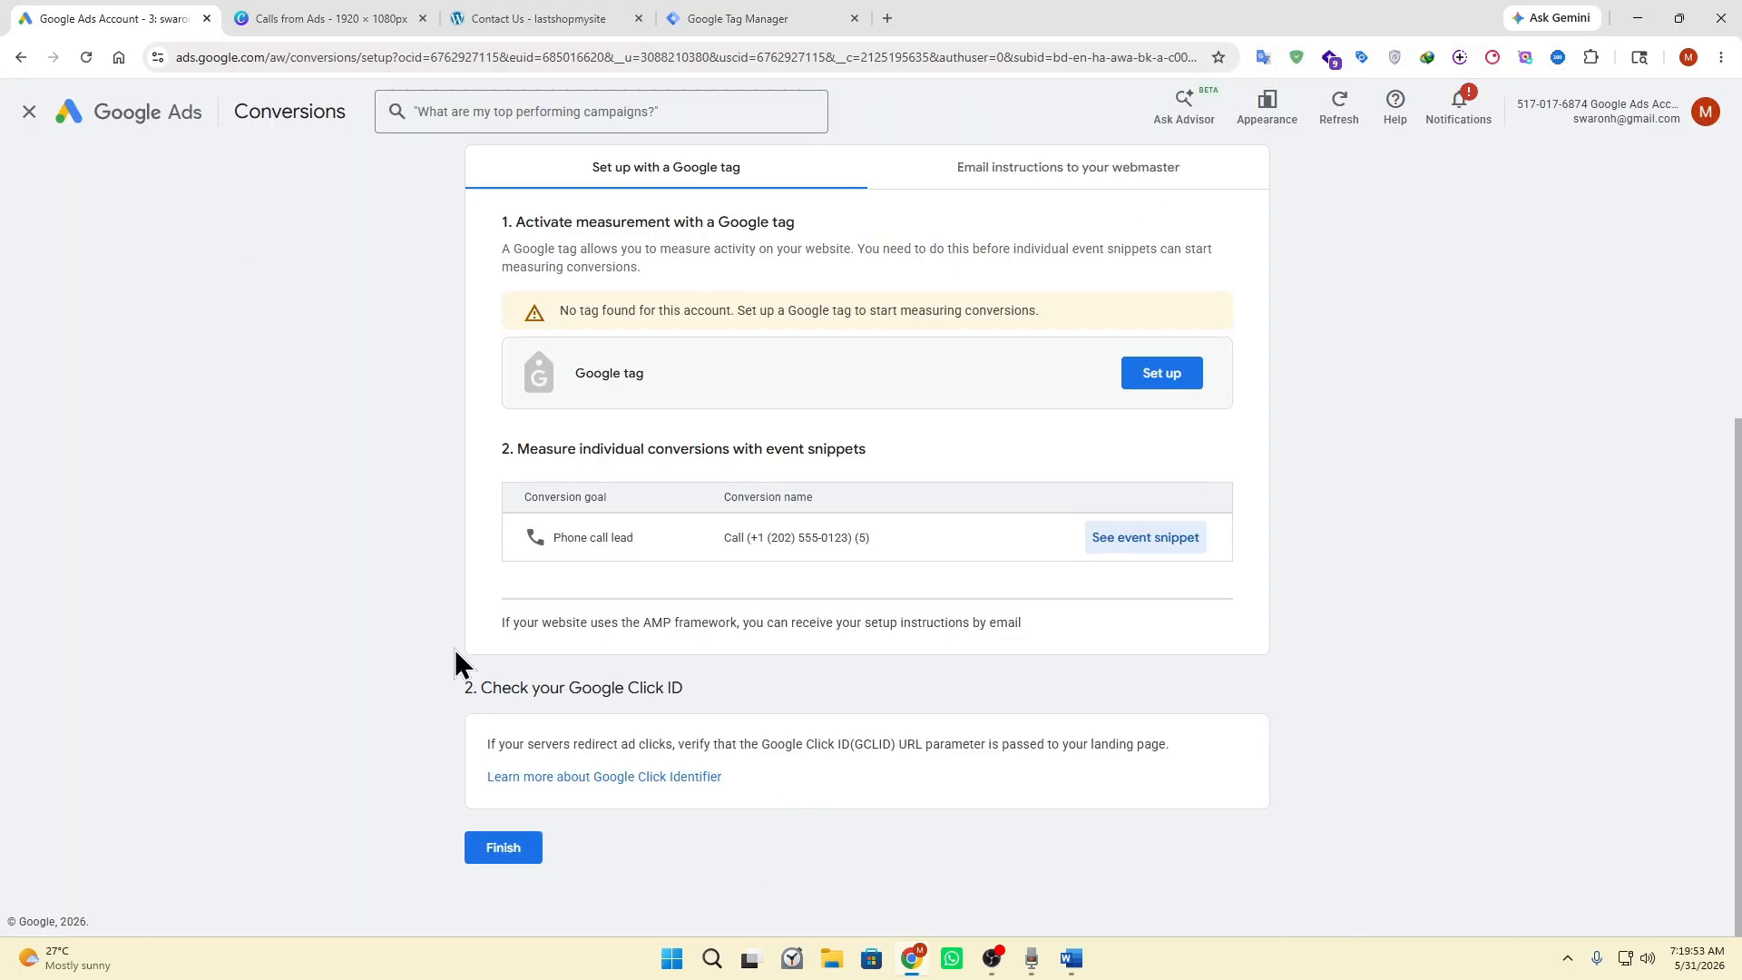
In Google Ads, finish the phone call conversion setup and look through the goals on the conversion summary.
left_click(503, 848)
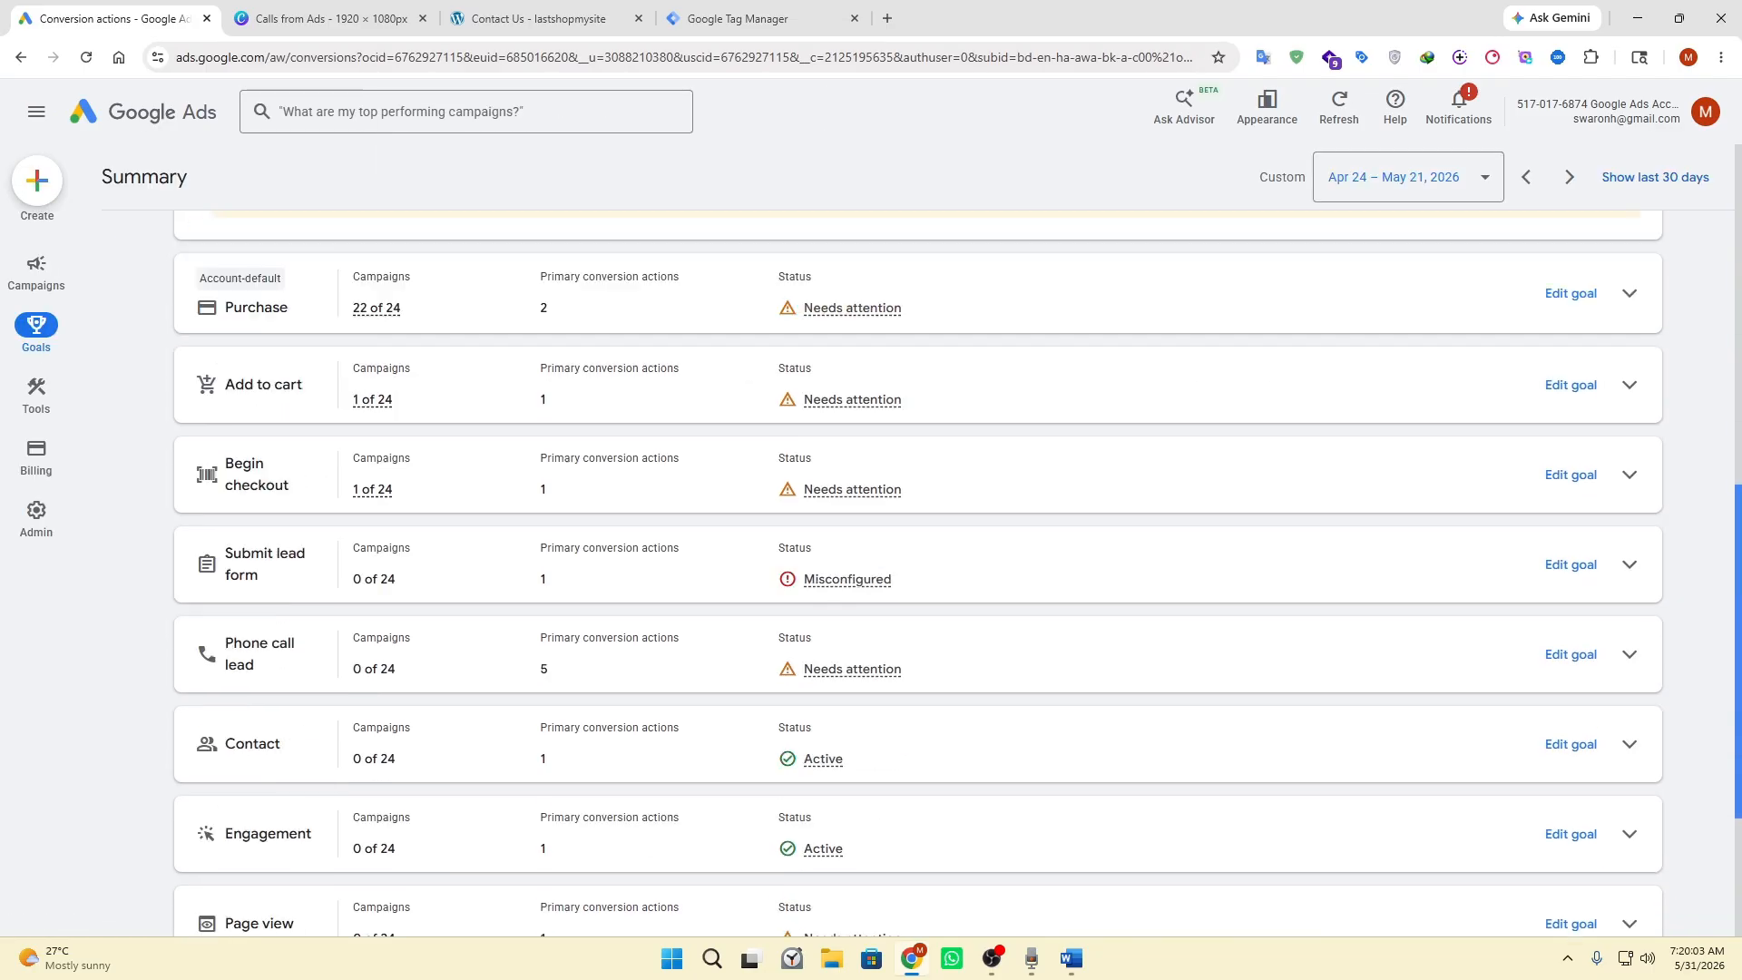
scroll(1578, 392, "down", 3)
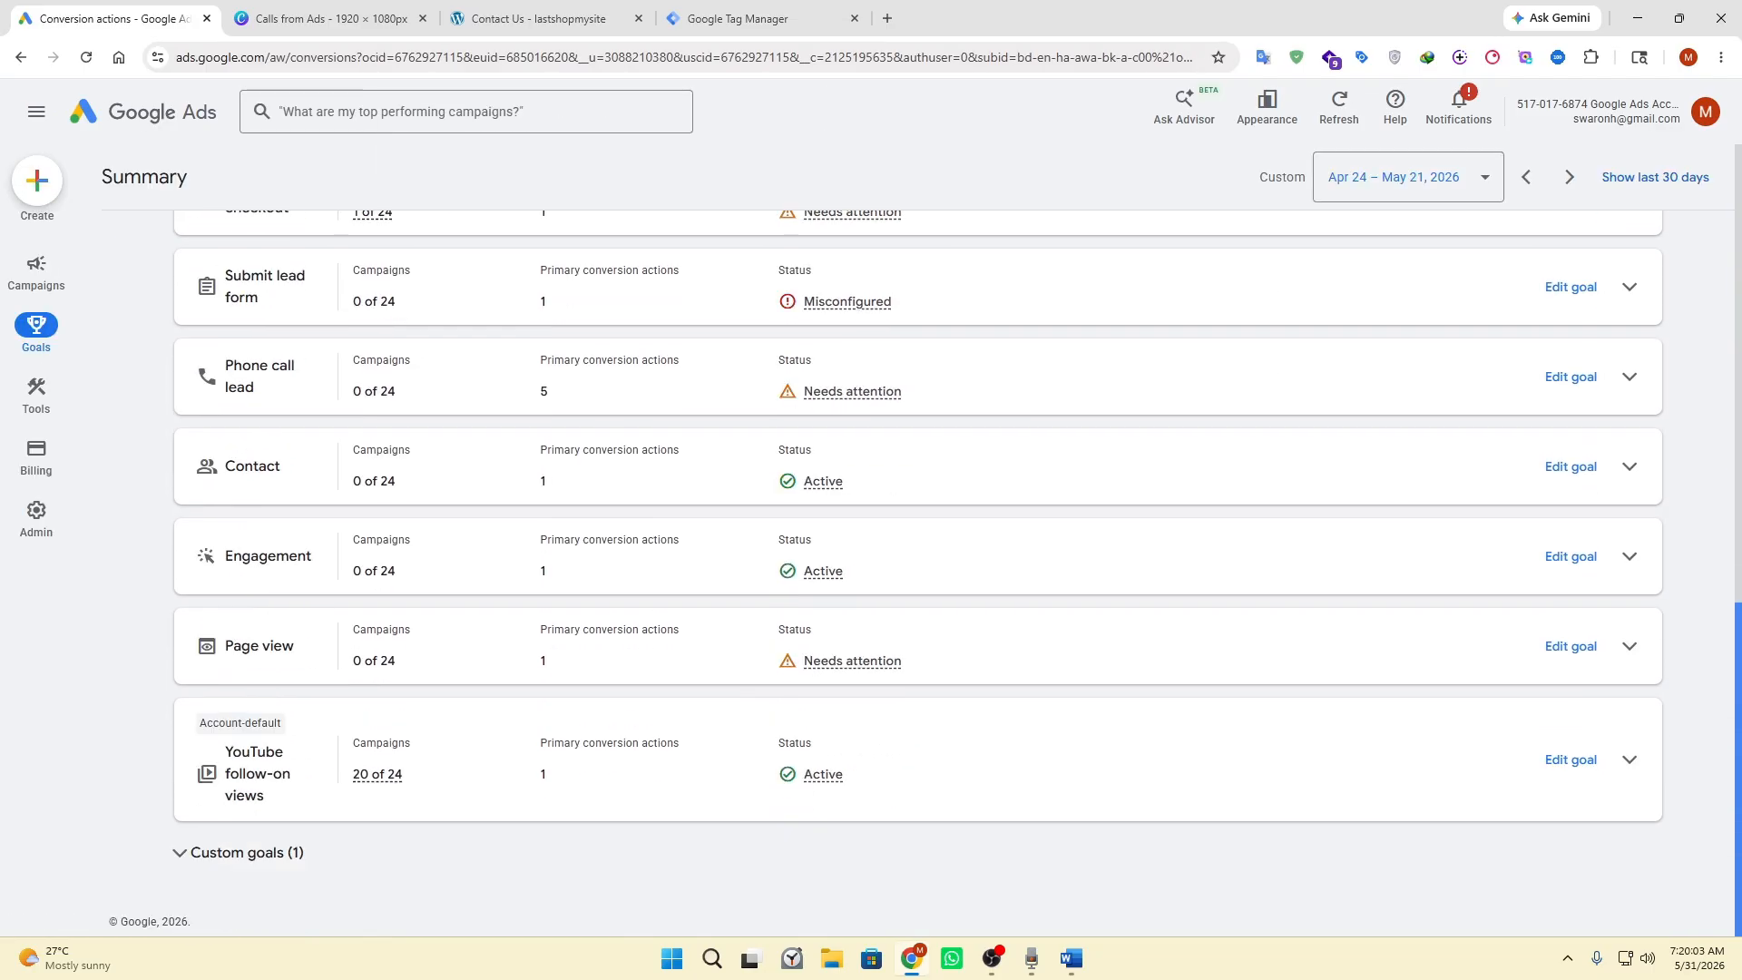
scroll(1579, 391, "up", 9)
scroll(1502, 433, "up", 5)
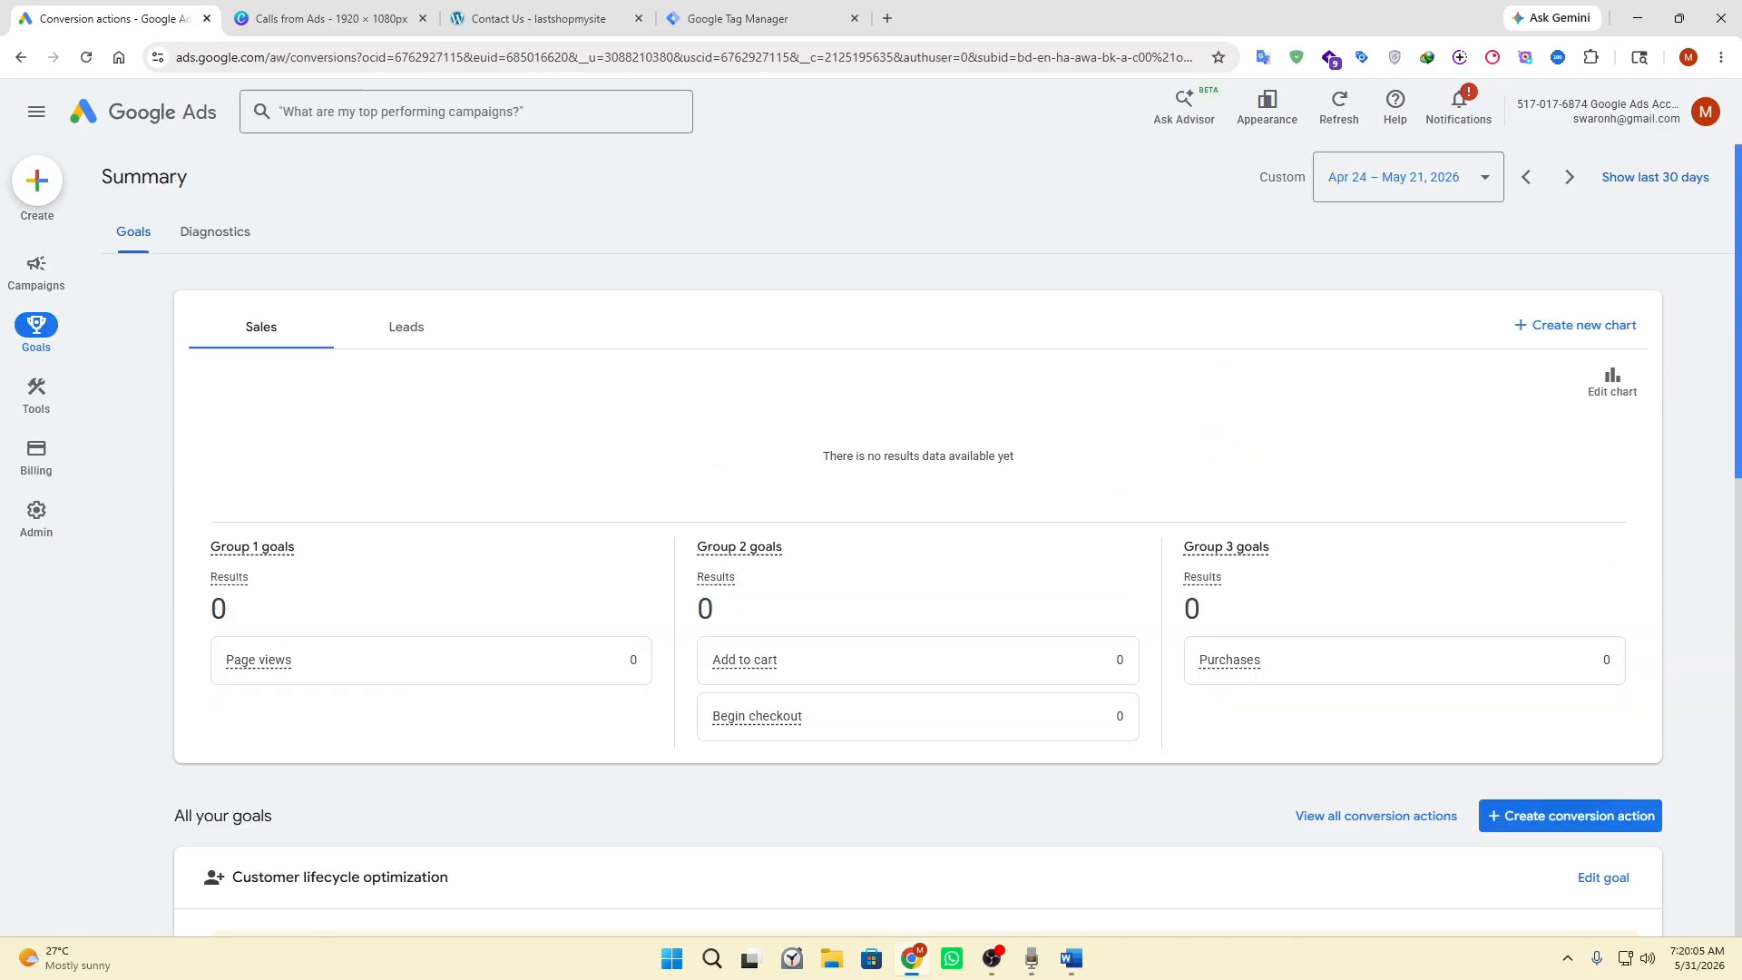